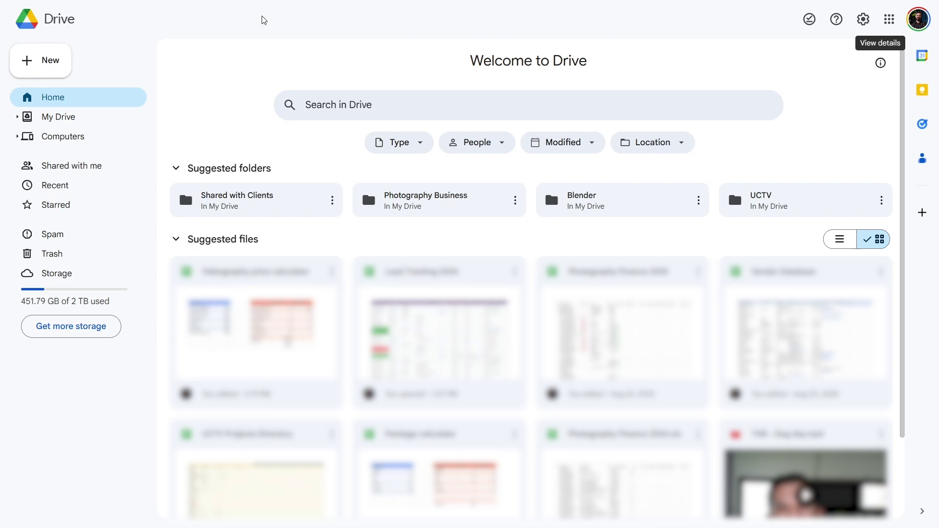
- Create a new blank Google Sheets spreadsheet from Drive
left_click(32, 64)
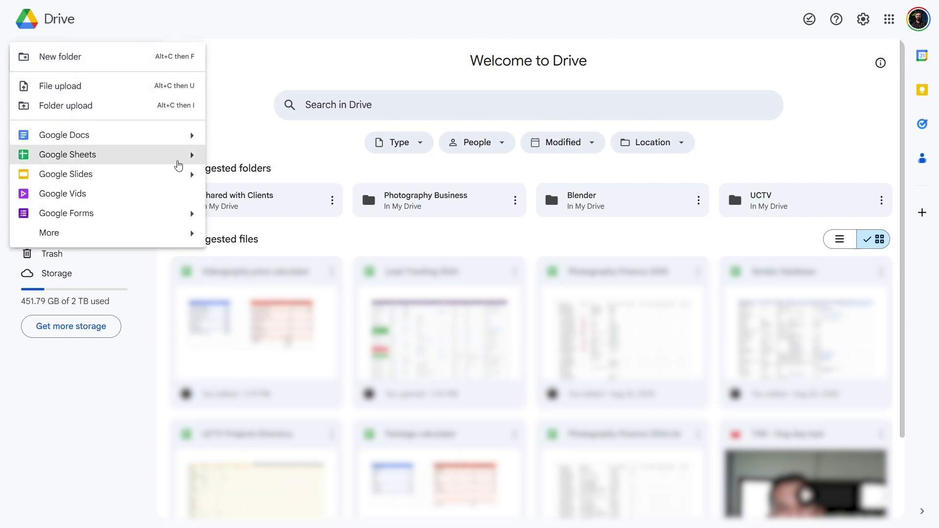
mouse_move(187, 155)
left_click(257, 166)
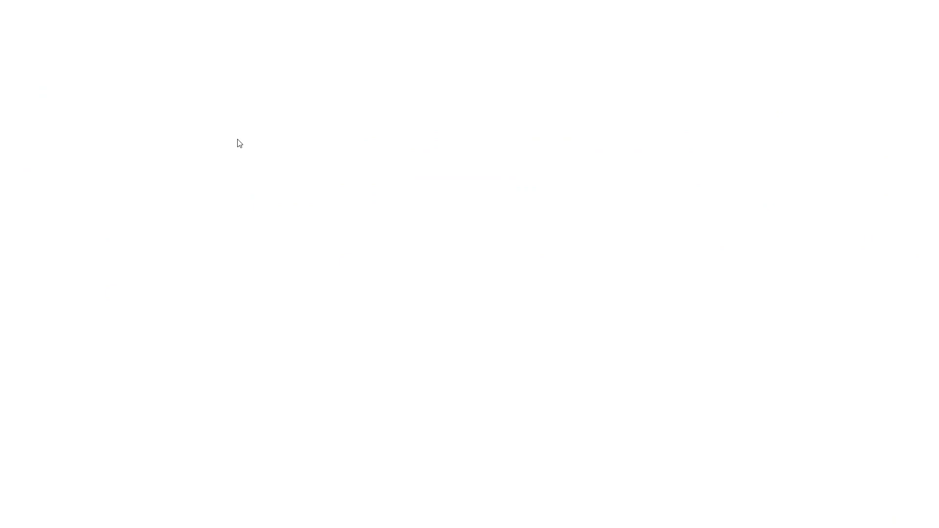
- Name the new spreadsheet Pricing Calculator
left_click(130, 18)
type("Pri")
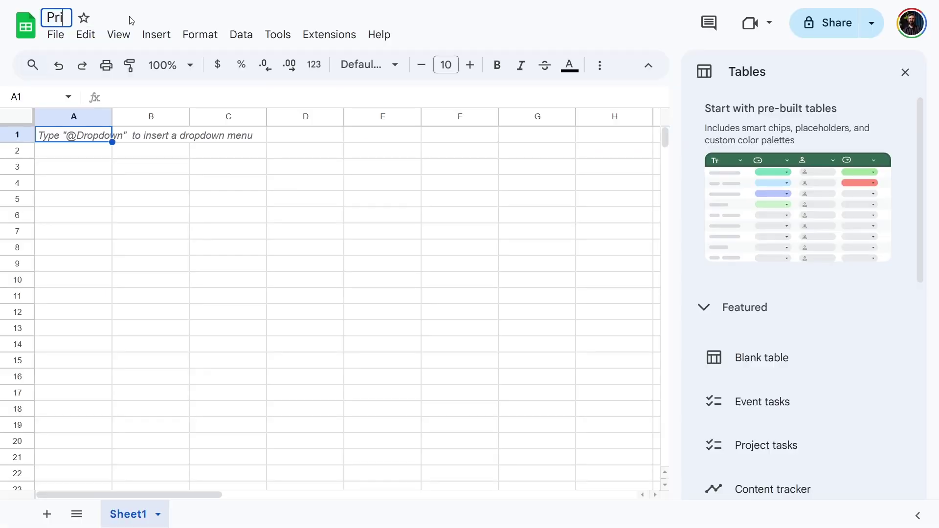
type("cing Calcualt")
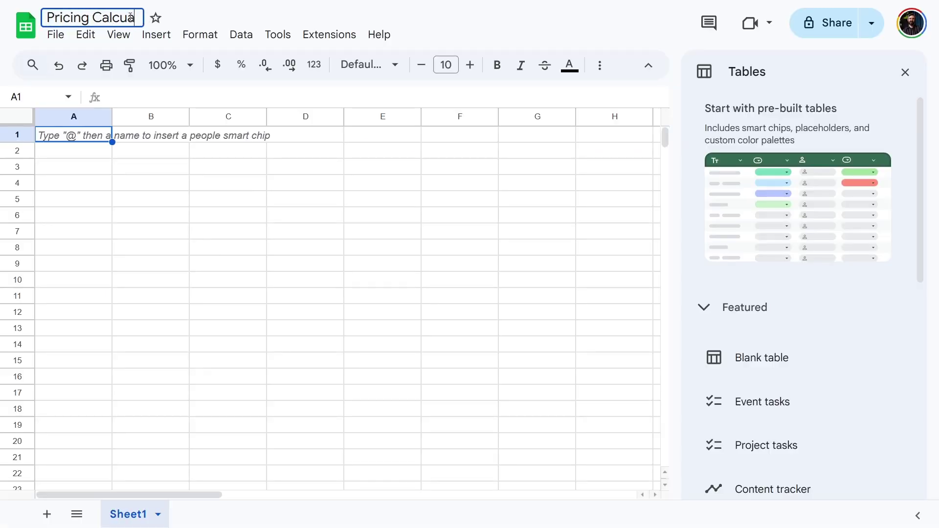
key("BackSpace")
key("BackSpace")
key("BackSpace")
key("BackSpace")
type("ulator")
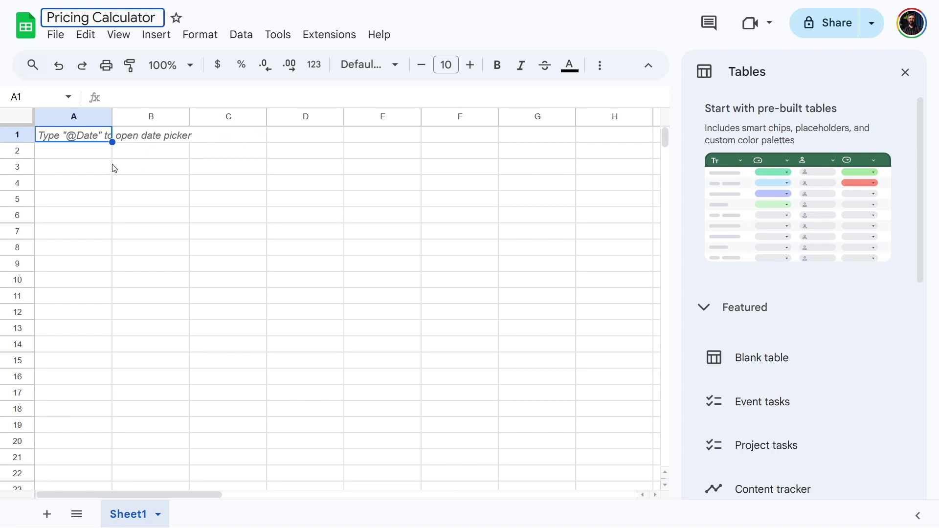
- Enter the column headings Products in A1 and Prices in B1
left_click(93, 140)
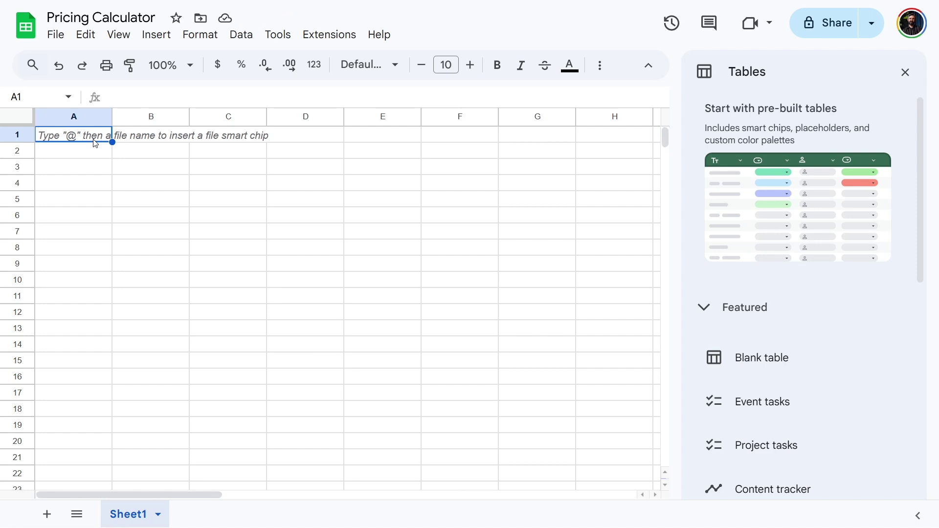
type("Products")
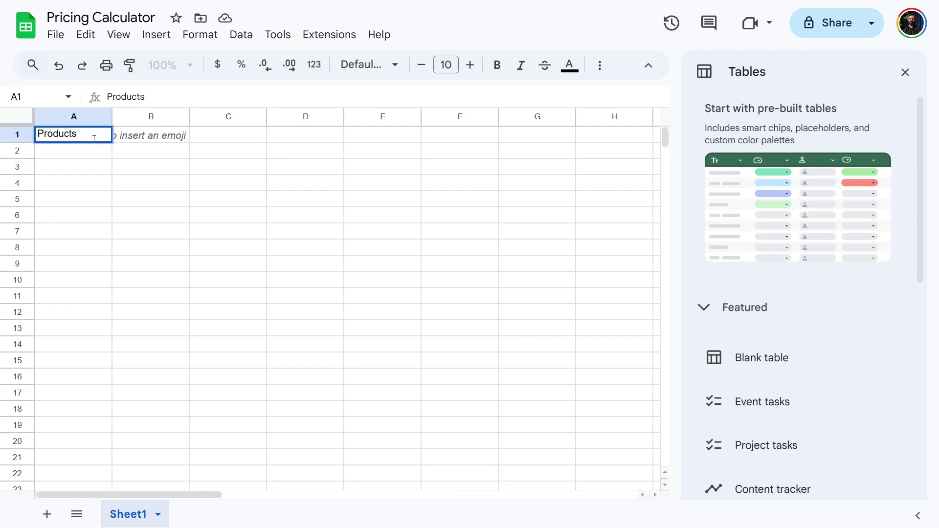
key("Tab")
type("Prices")
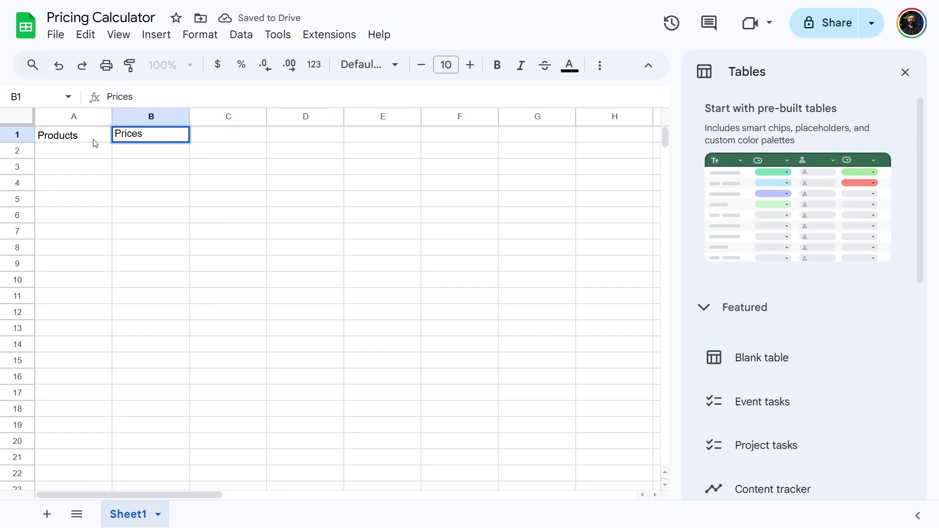
- Convert the range A1:B10, including the Products and Prices headings, to a table
left_click(95, 144)
left_click_drag(96, 144, 79, 286)
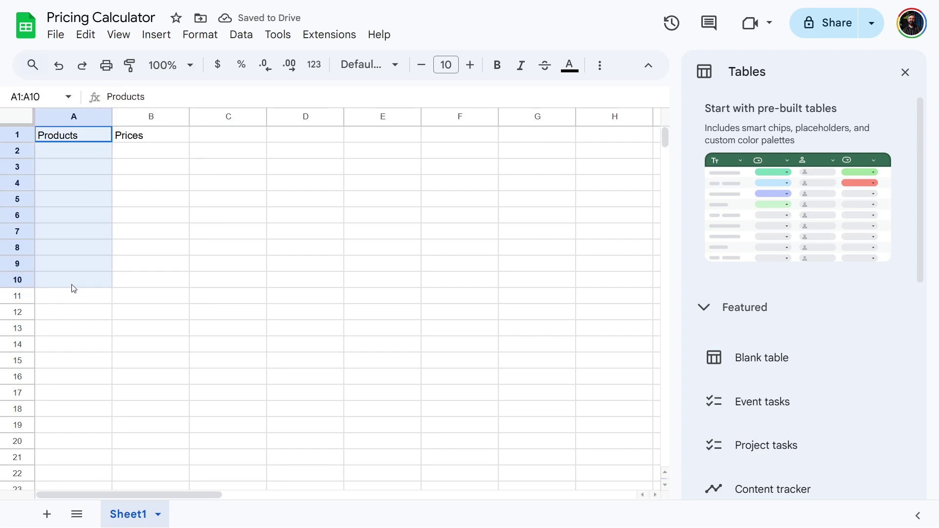
mouse_move(73, 289)
left_mouse_down()
mouse_move(74, 267)
mouse_move(74, 278)
left_mouse_up()
left_click_drag(74, 285, 143, 286)
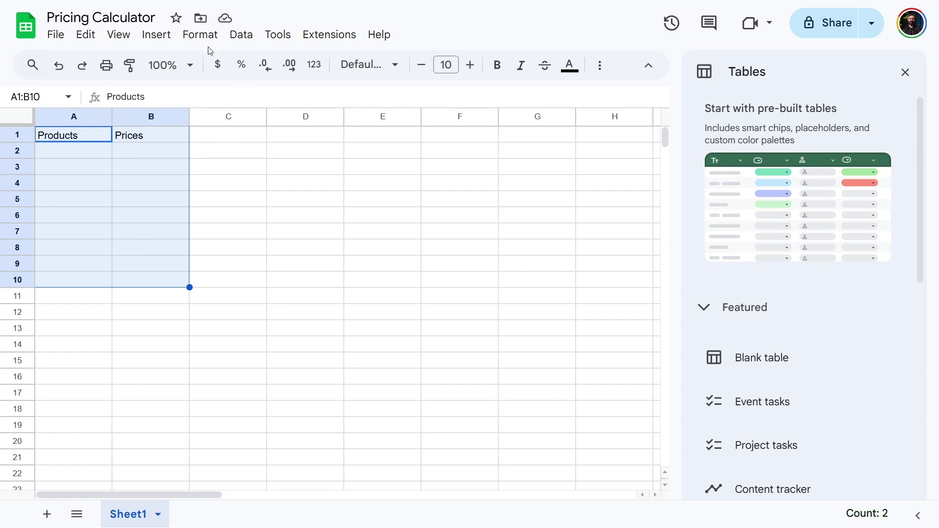
right_click(165, 146)
mouse_move(165, 146)
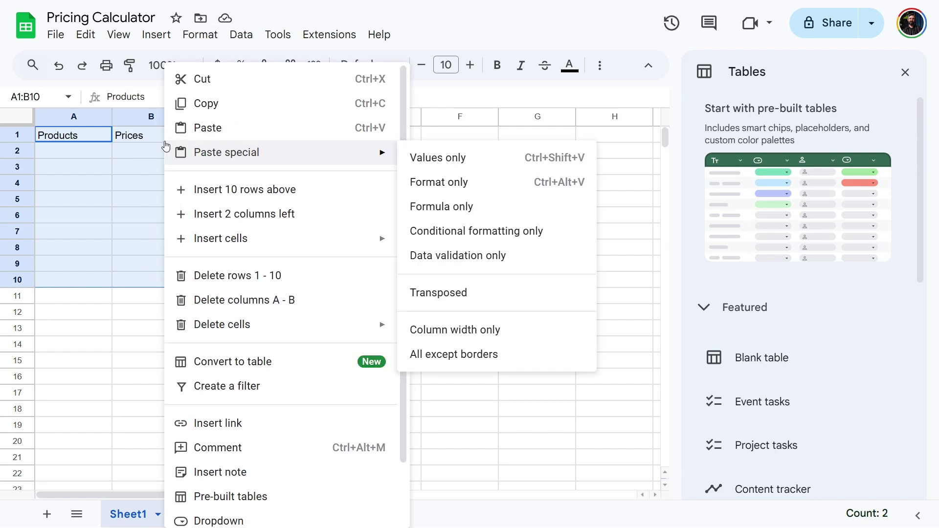
left_click(297, 370)
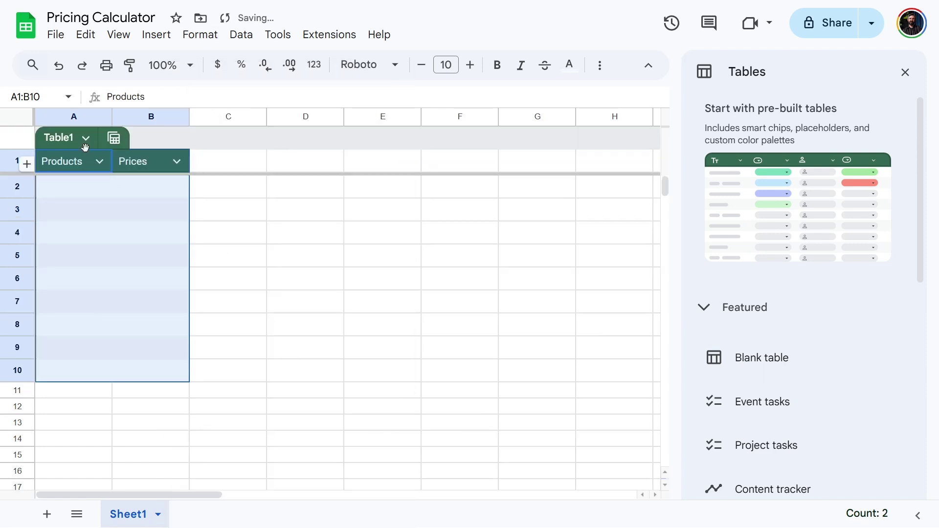
- Rename the new table as Index
left_click(63, 137)
double_click(67, 137)
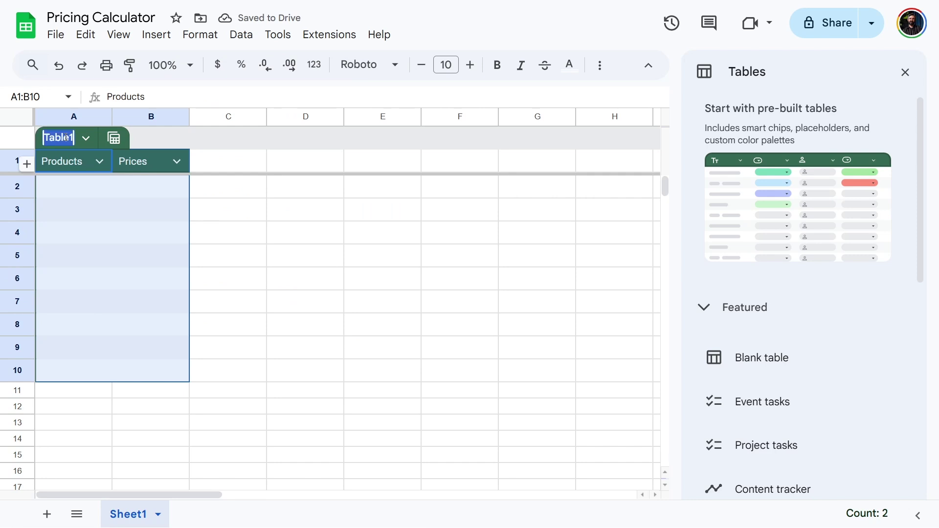
type("Index")
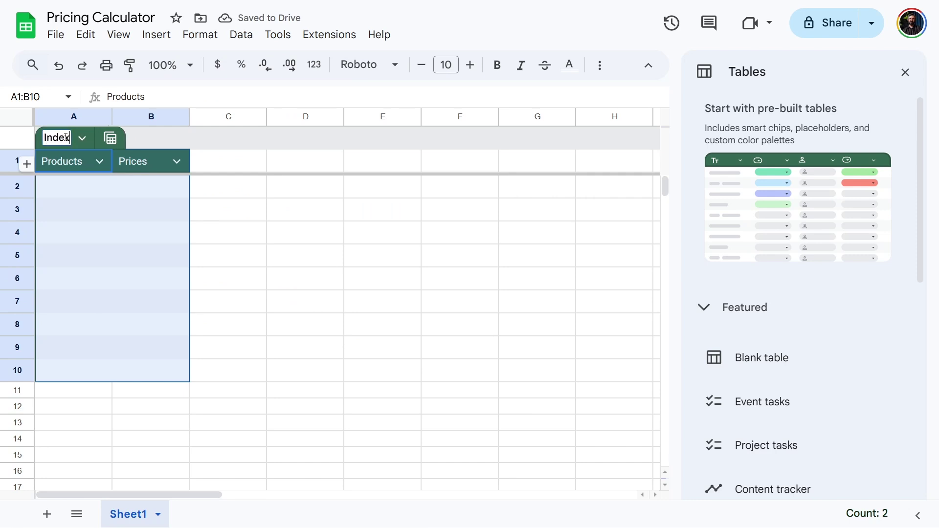
key("Return")
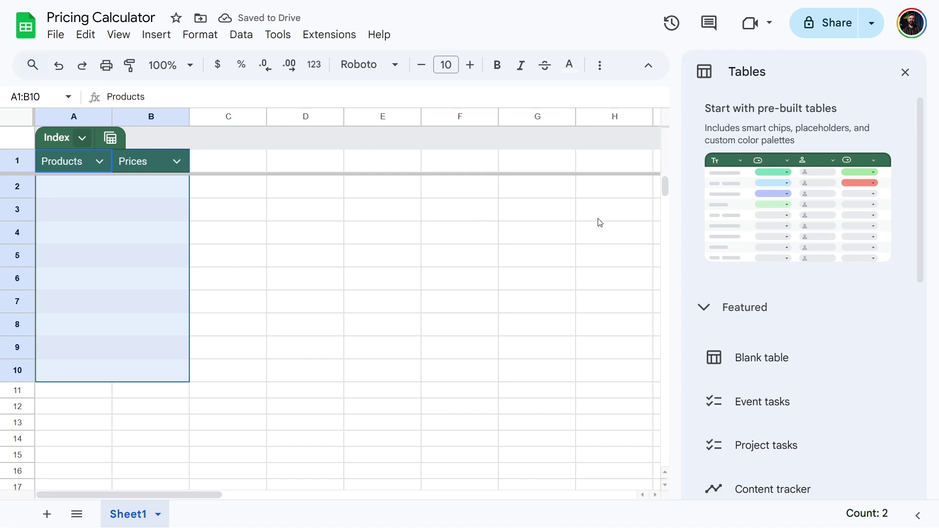
- Close the pre-built table suggestions and widen the Products column to fit longer product names
left_click(906, 73)
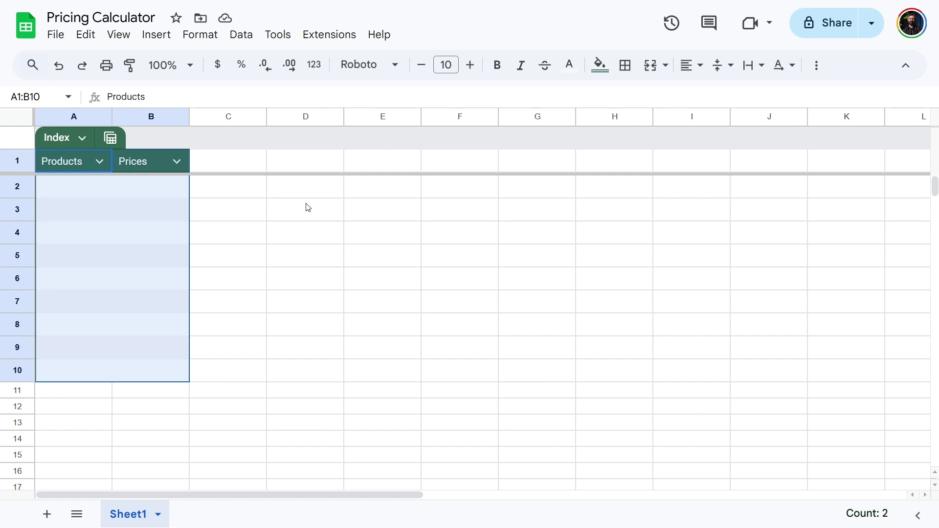
left_click(81, 188)
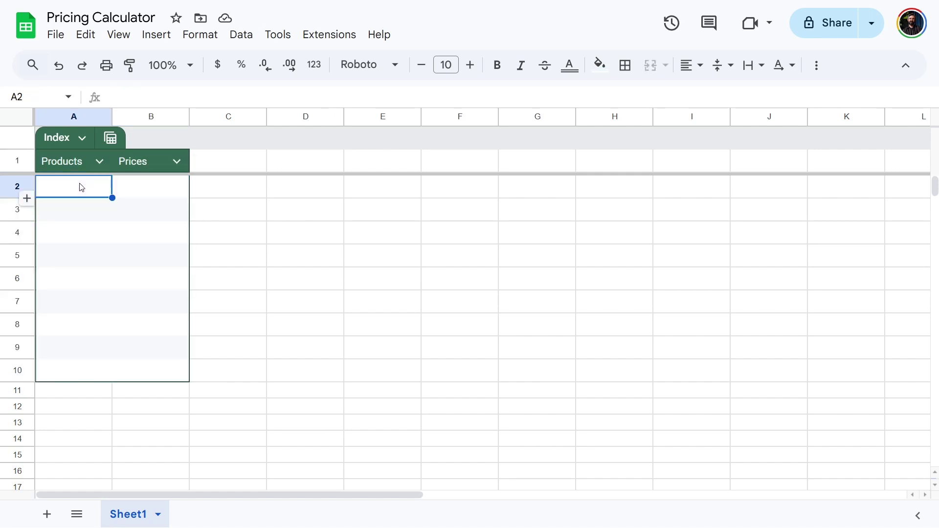
left_click_drag(112, 116, 168, 116)
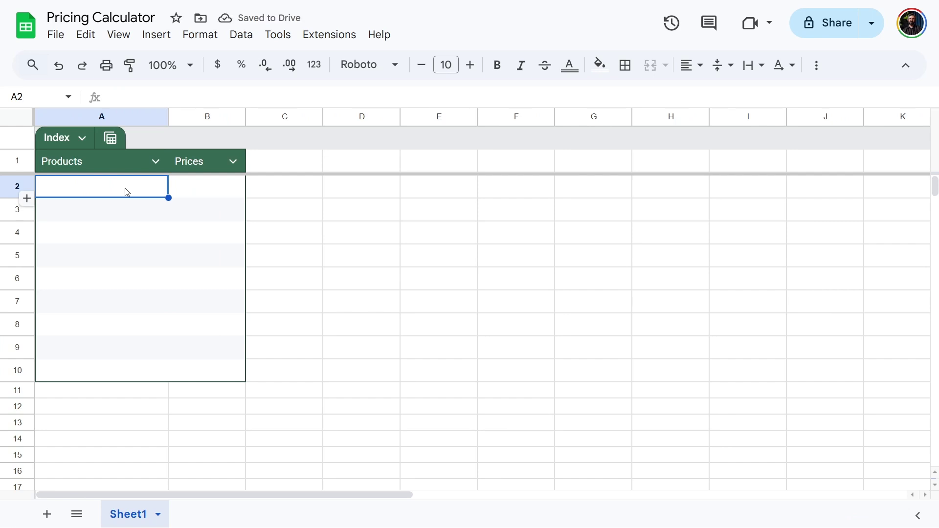
- List the products 1 Hour, Engagement, Bridal, 12x12 album, 8x8 album and 2nd shooter in A2 through A7
type("1 Hour")
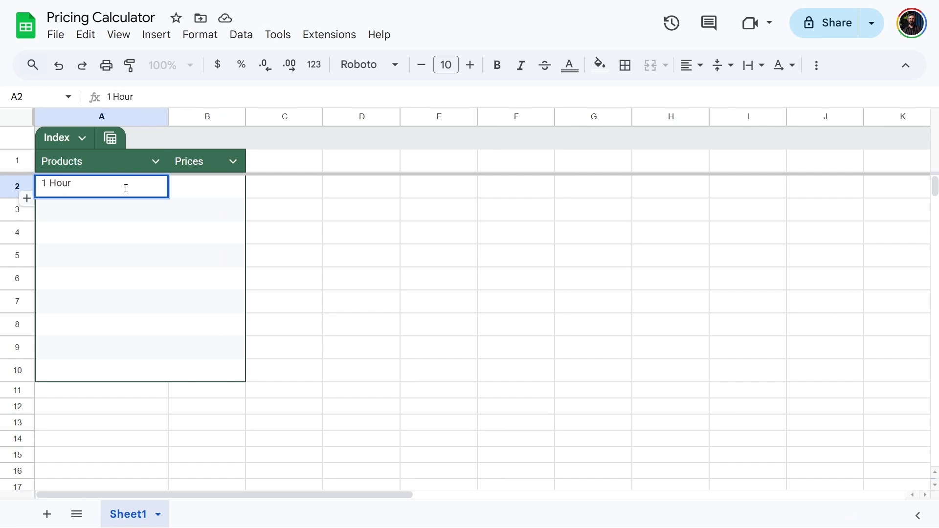
key("Return")
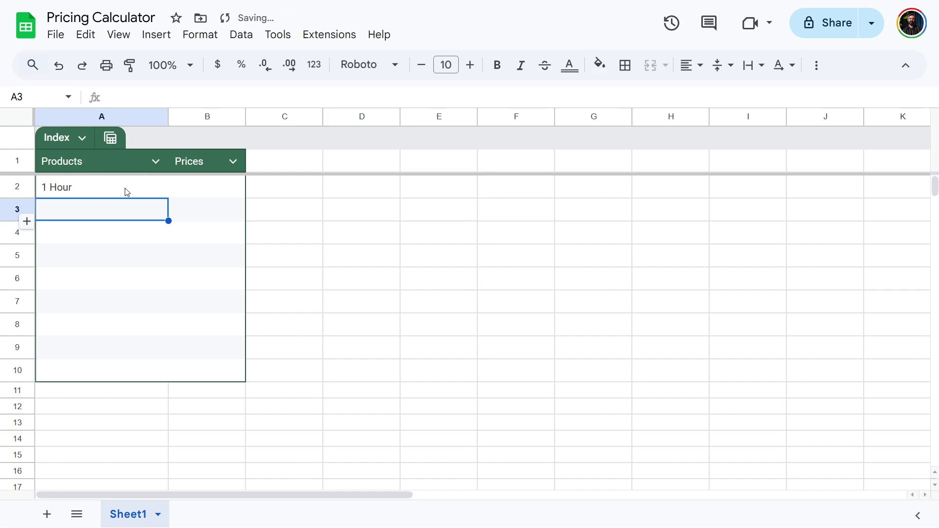
type("E")
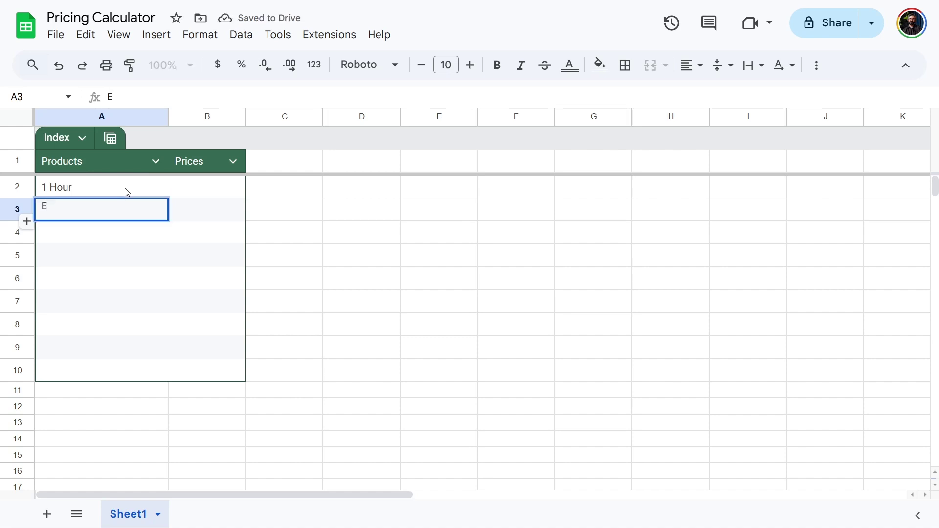
type("ngagement")
key("Return")
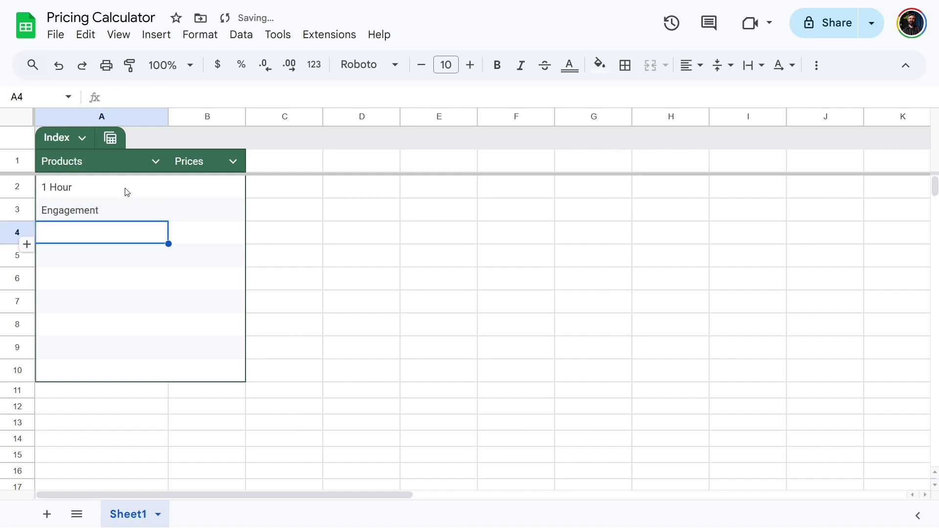
type("Bridal")
key("Return")
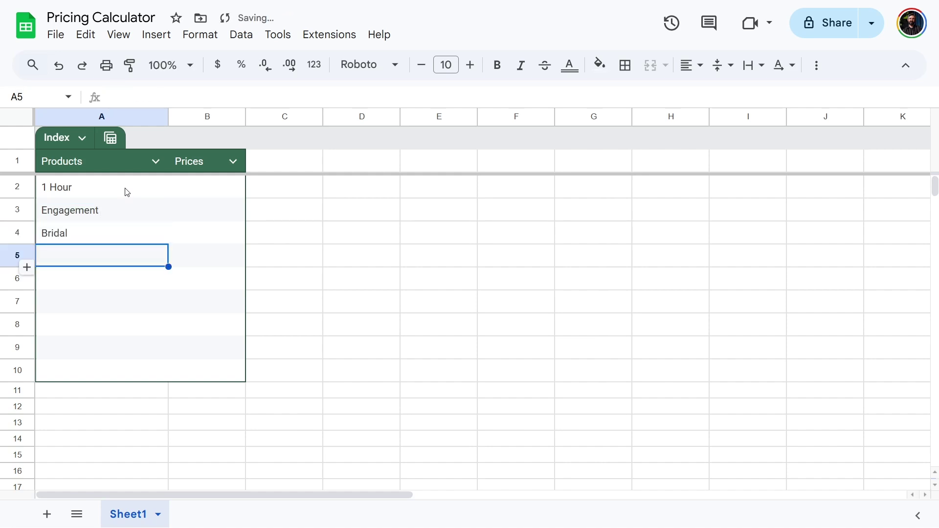
type("12x12 album")
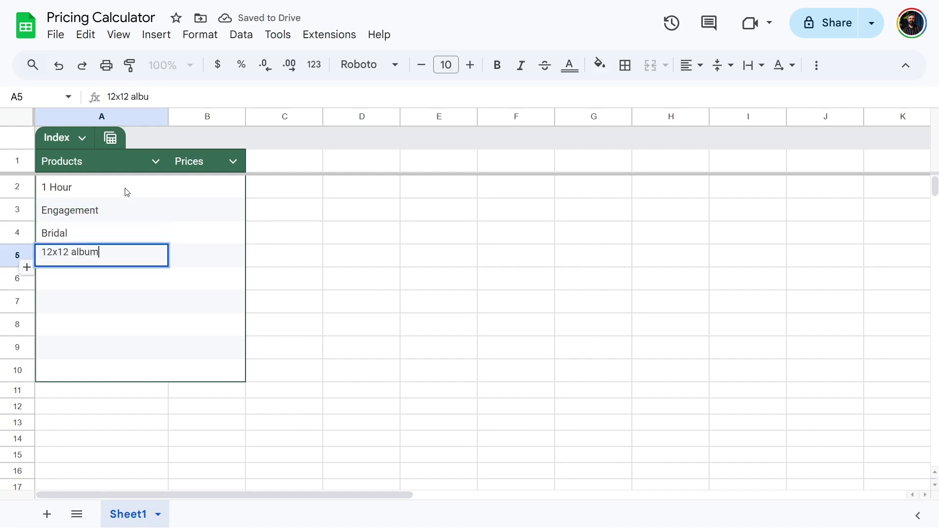
key("Return")
type("8x8 album")
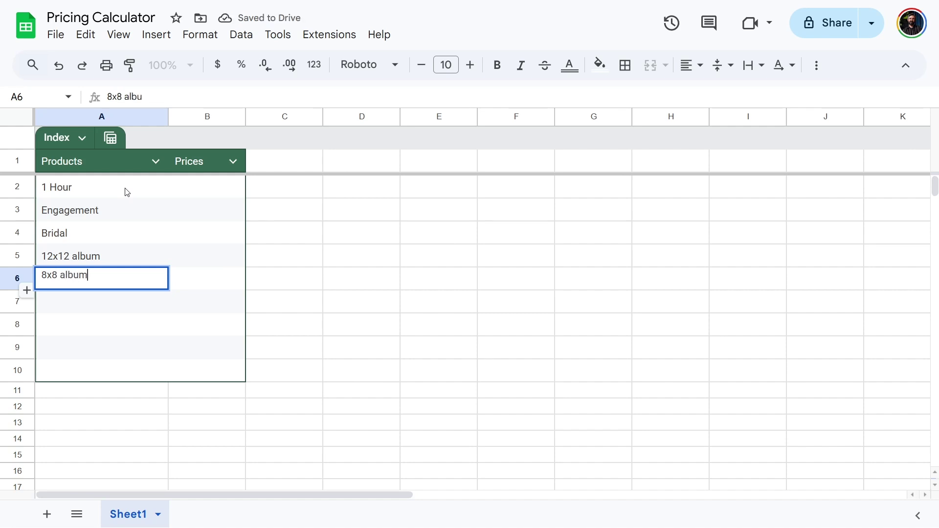
key("Return")
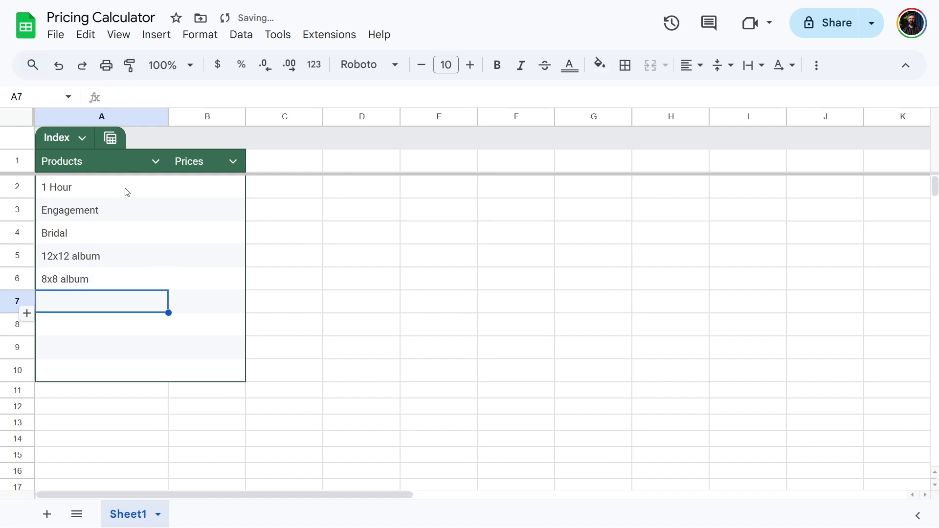
type("2nd shooter")
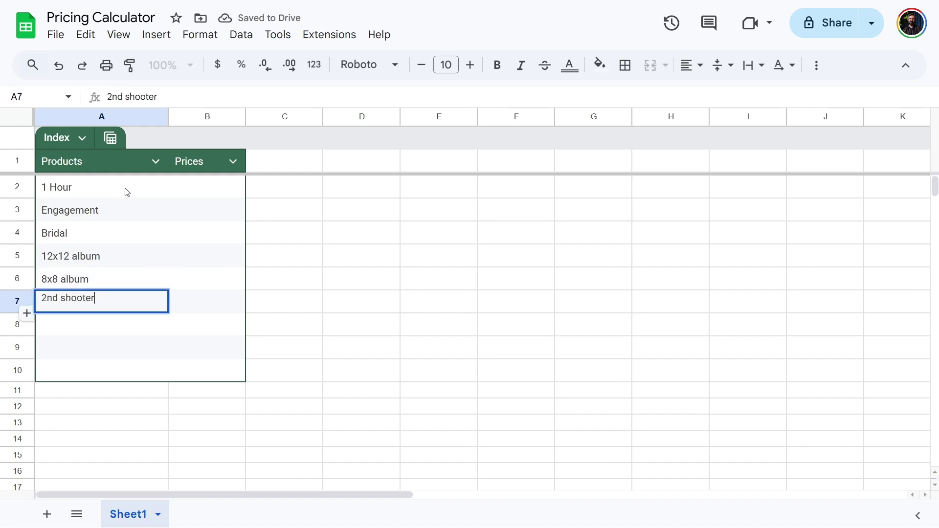
- Fill the Prices column from B2 through B7 with 400, 400, 500, 600, 450 and 500
left_click(193, 187)
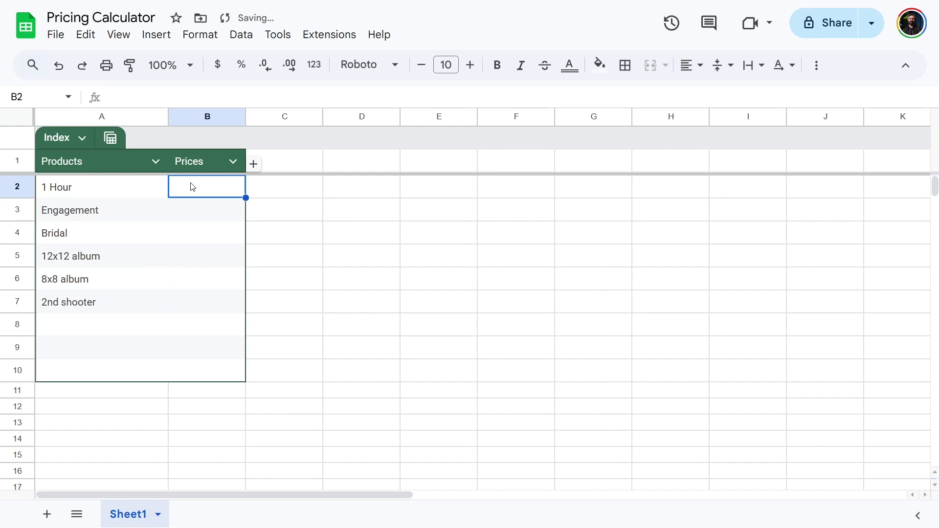
type("400")
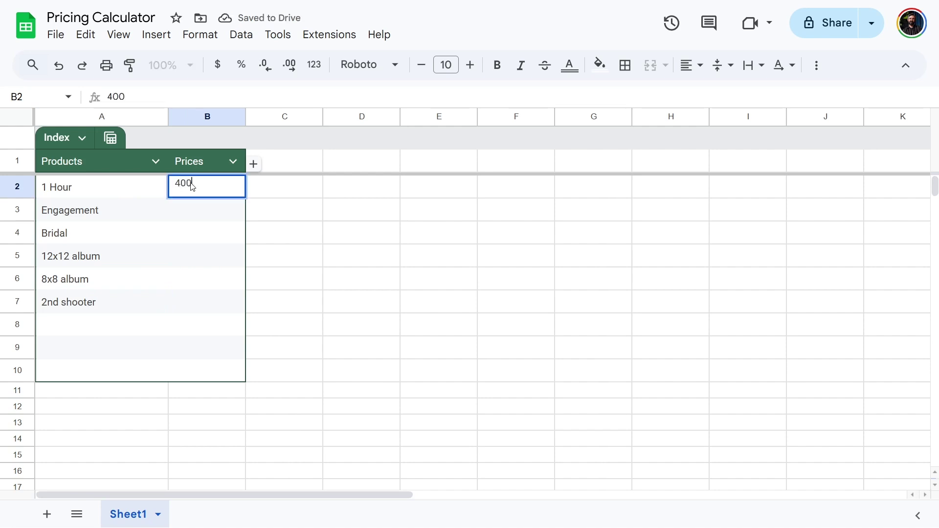
key("Return")
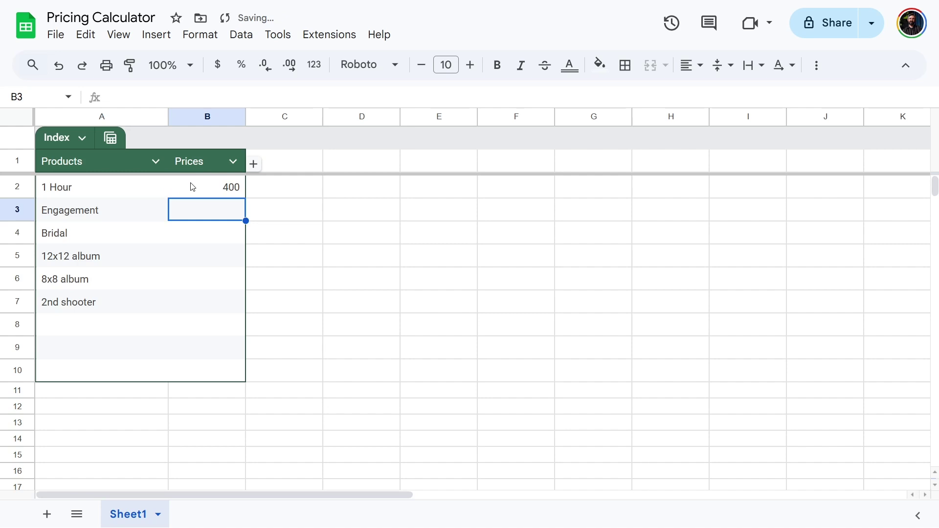
type("400")
key("Return")
type("500")
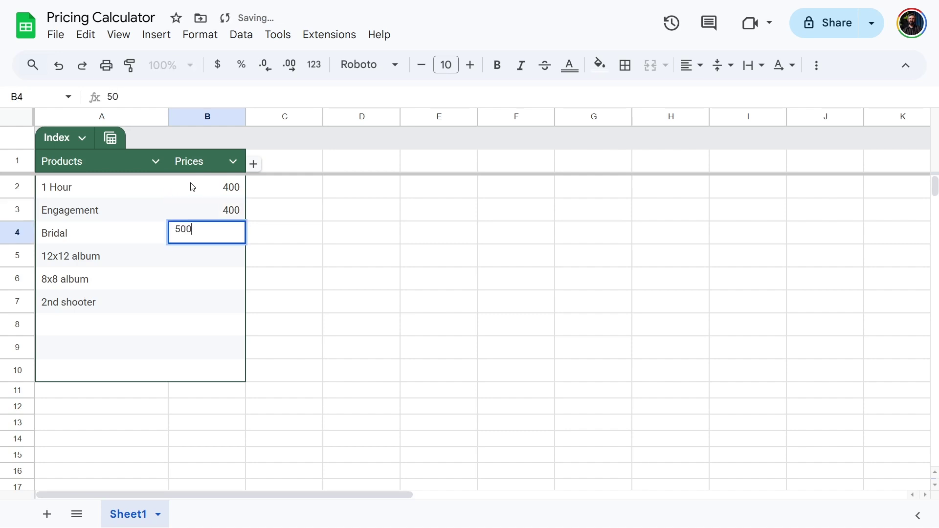
key("Return")
type("600")
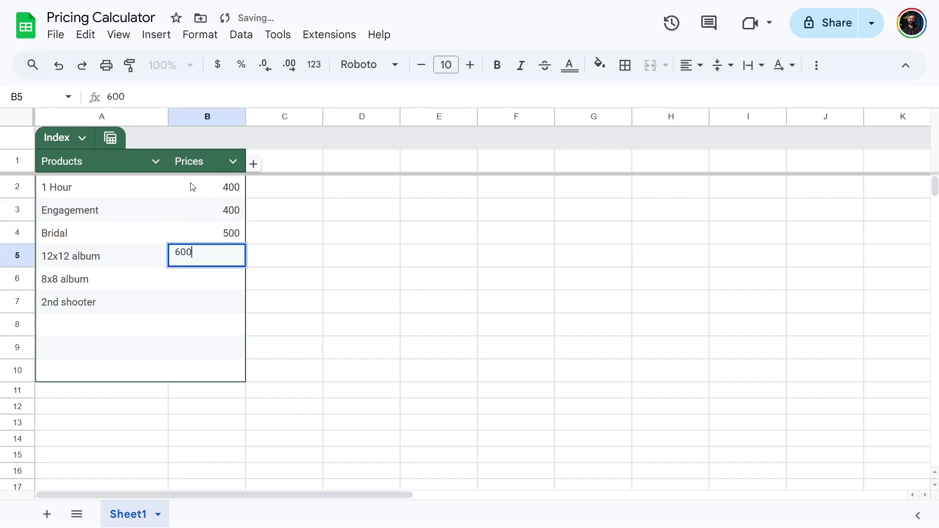
key("Return")
type("450")
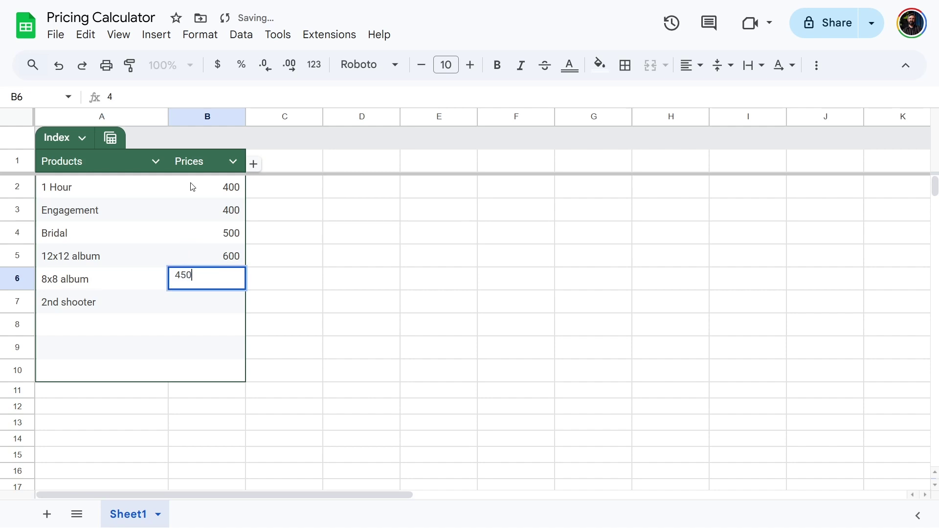
key("Return")
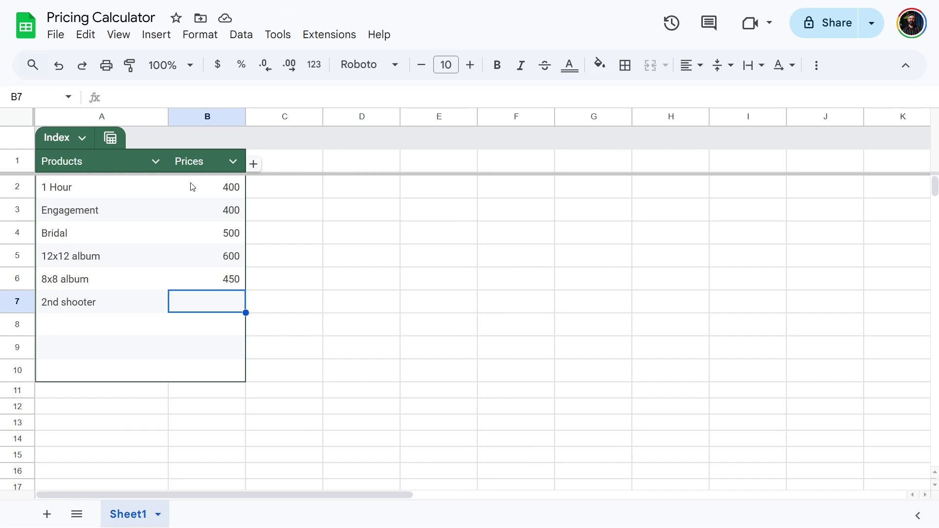
type("500")
key("Return")
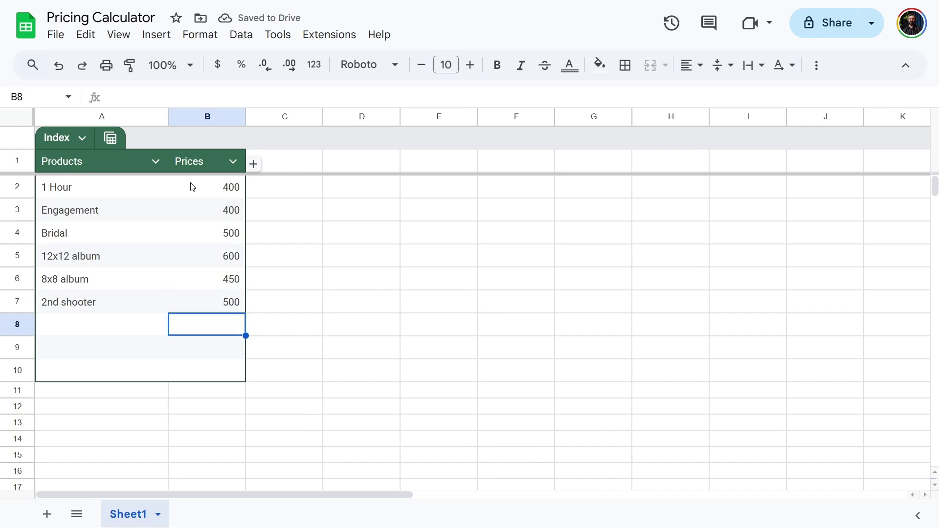
- Copy the product names from A2:A7 and paste them into D2:D7 as values only
left_click(385, 189)
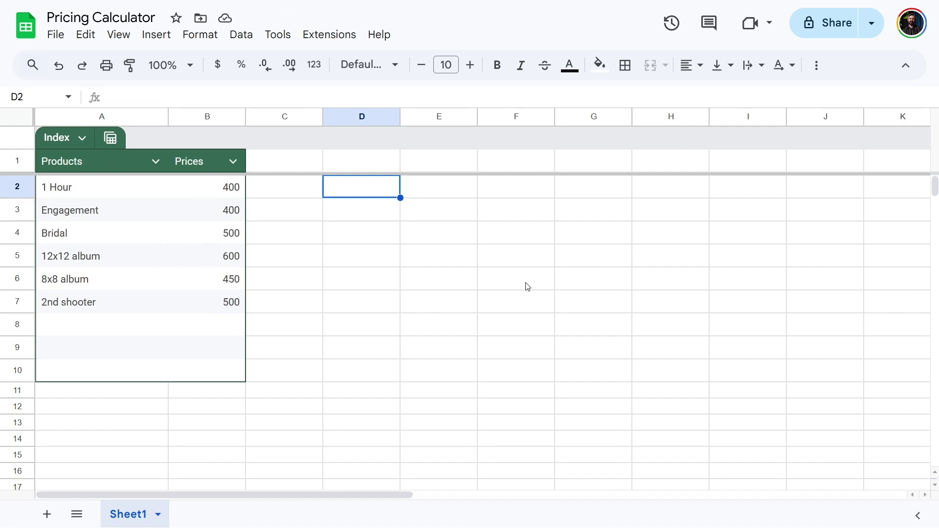
key("Left")
key("Left")
key("Left")
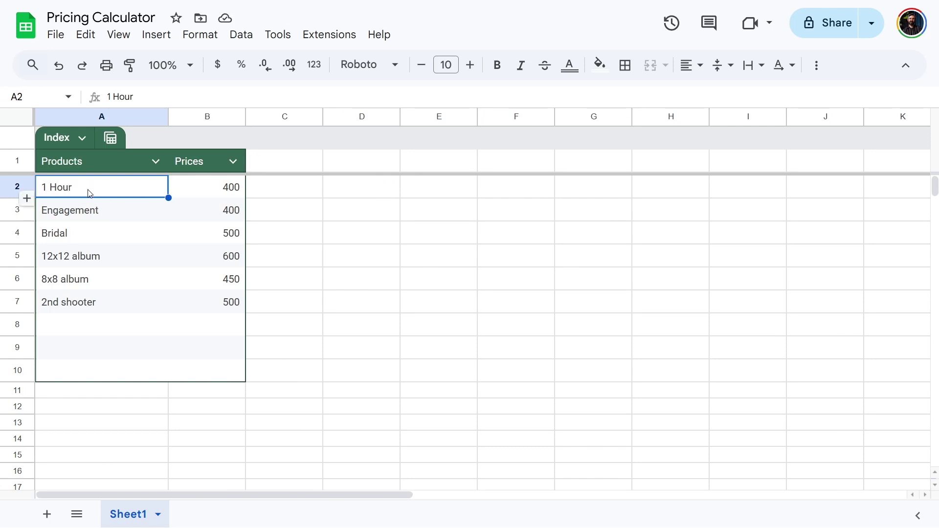
left_click_drag(88, 192, 93, 303)
key("ctrl+c")
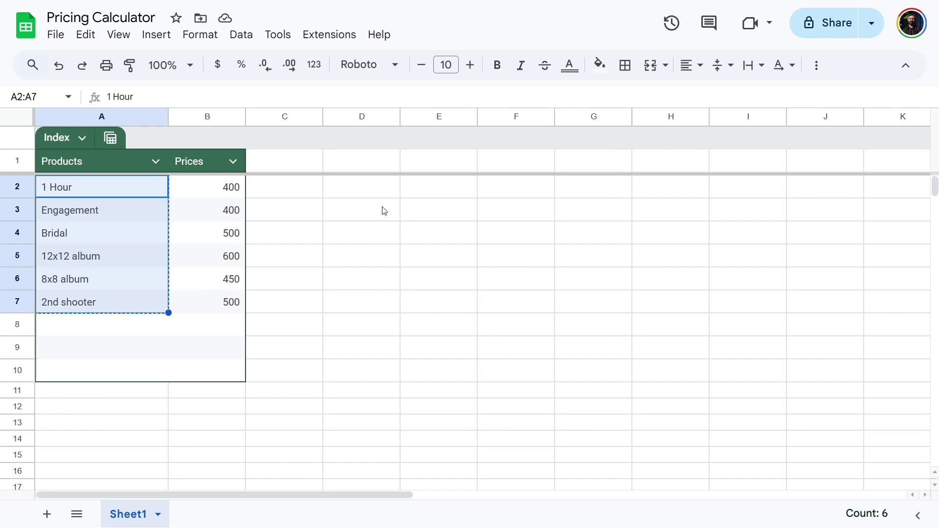
left_click(393, 187)
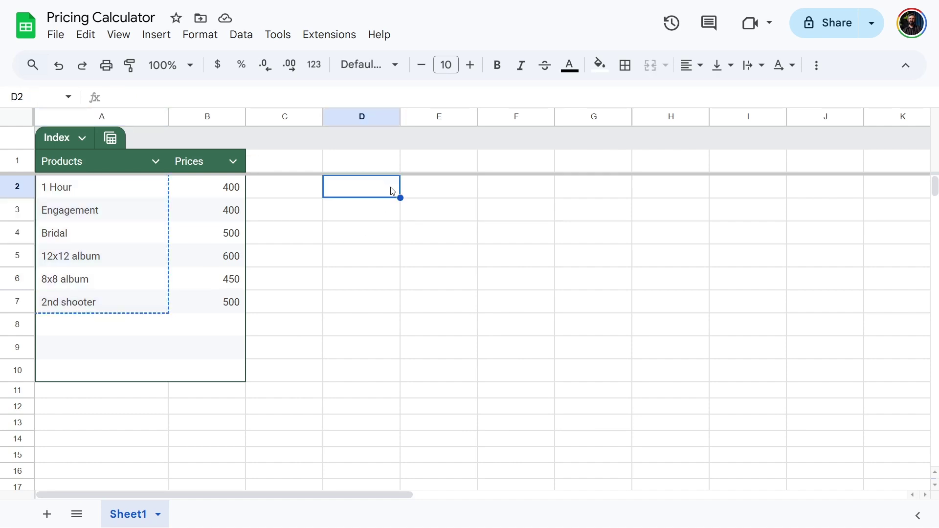
key("ctrl+v")
left_click(434, 328)
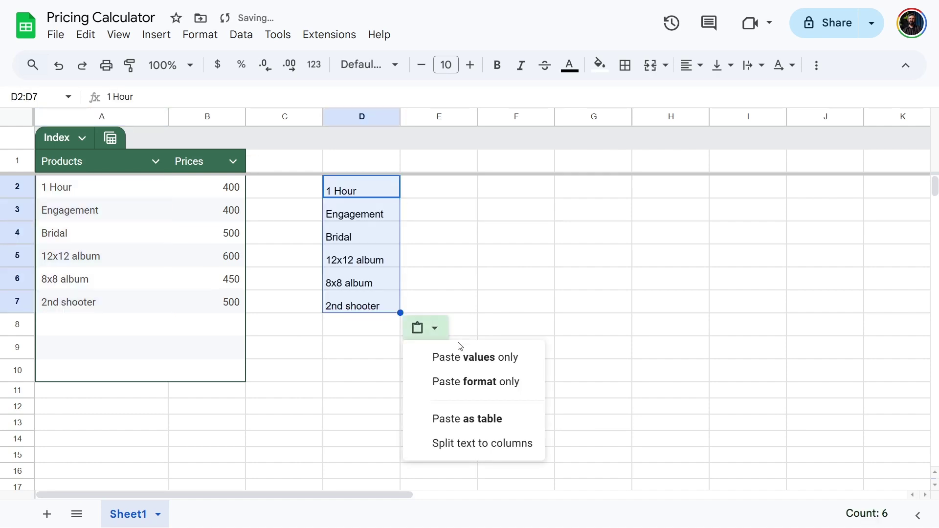
left_click(475, 361)
- Convert the range D1:F10 into a table
left_click_drag(358, 162, 498, 366)
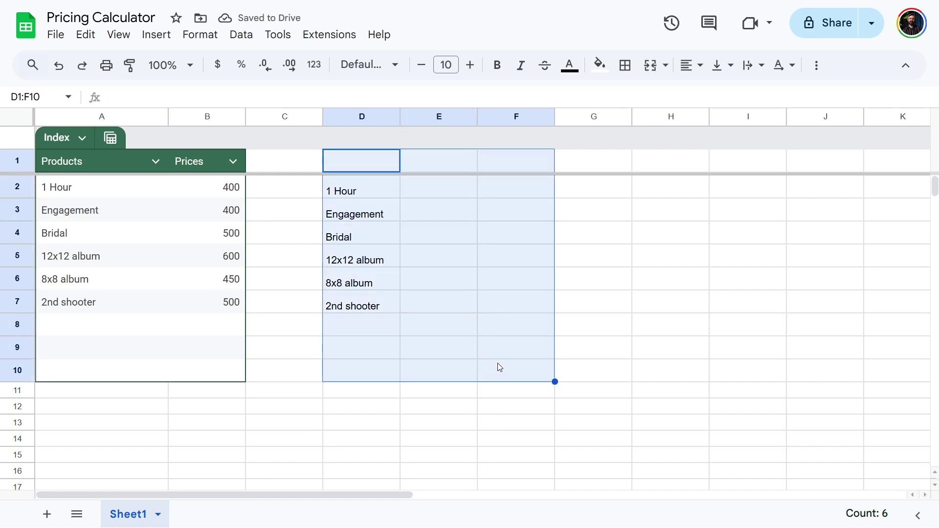
right_click(433, 273)
left_click(518, 364)
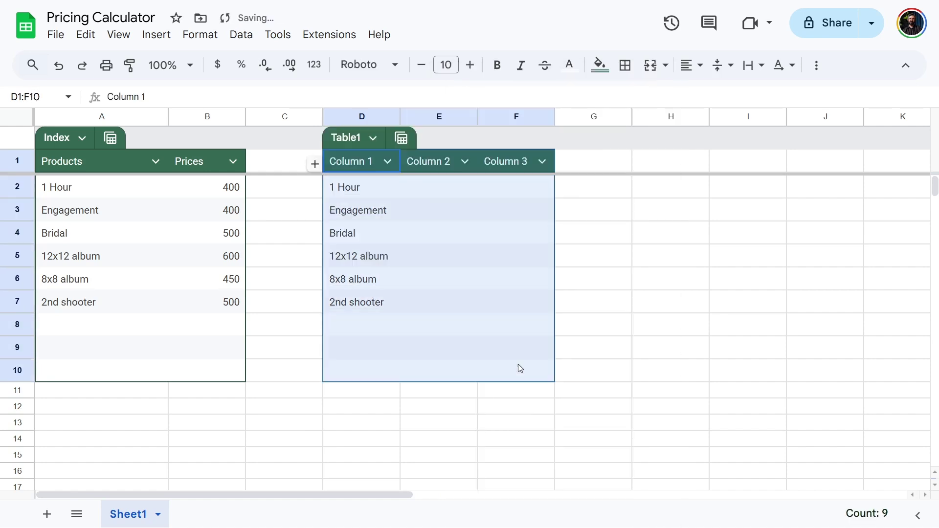
- Give the new table a red header color and rename it Package Calculator
left_click(373, 138)
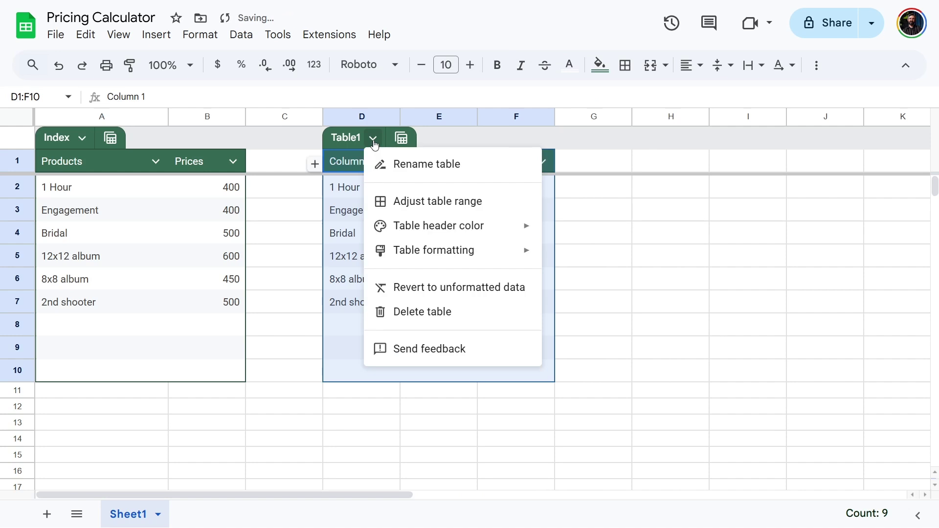
mouse_move(451, 230)
left_click(592, 246)
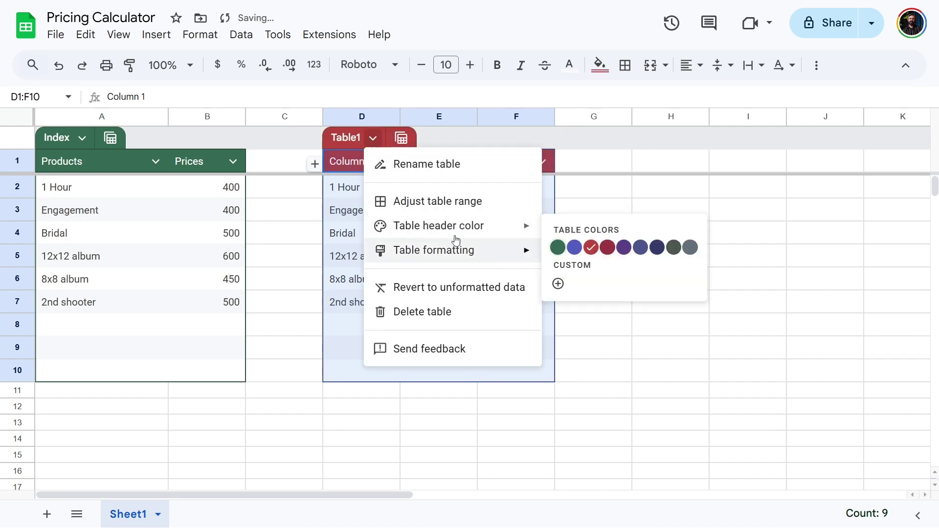
left_click(426, 164)
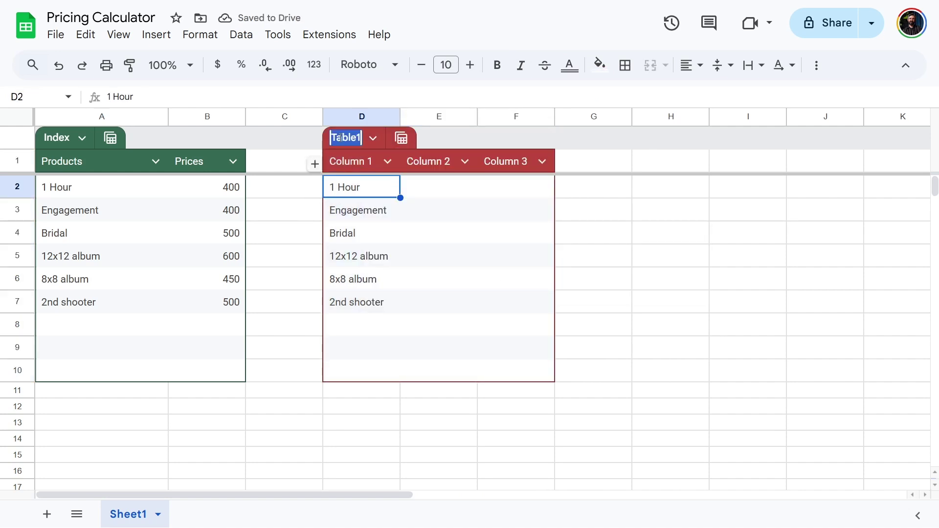
key("BackSpace")
type("Package Ca")
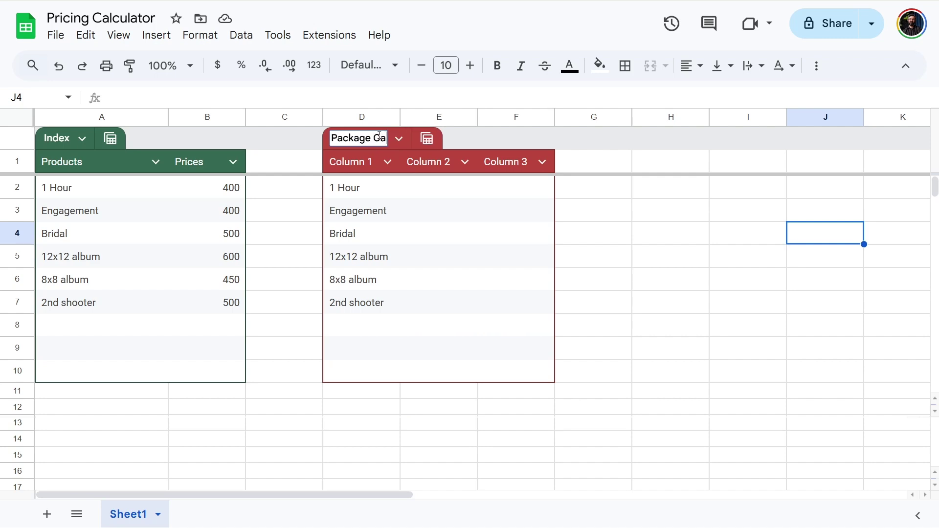
type("lculator")
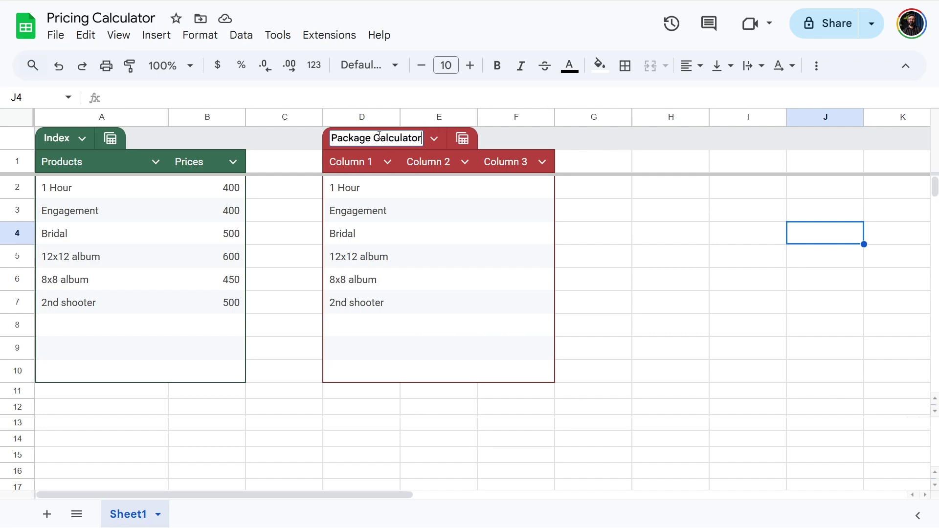
- Title the Package Calculator table's three columns Products, Quantity and Sums
left_click(363, 162)
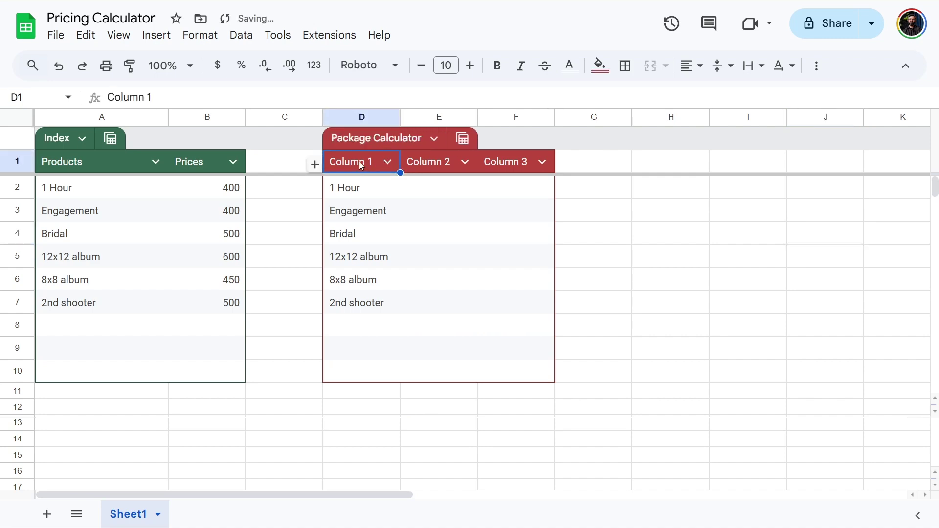
double_click(360, 161)
key("ctrl+a")
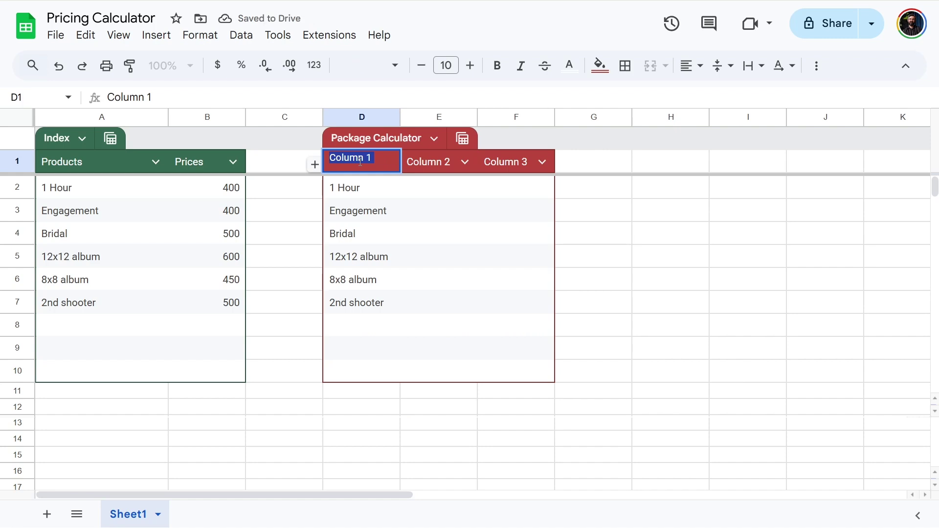
type("Products")
key("Tab")
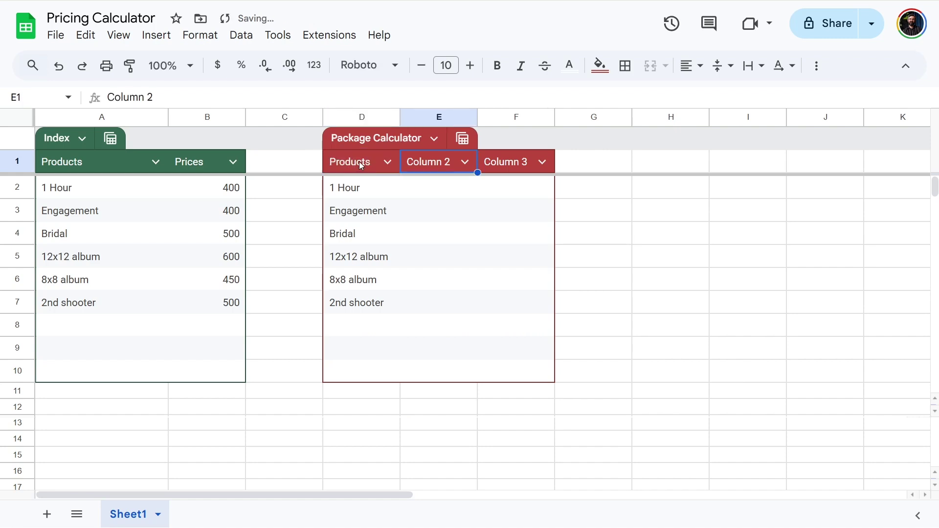
type("Quantity")
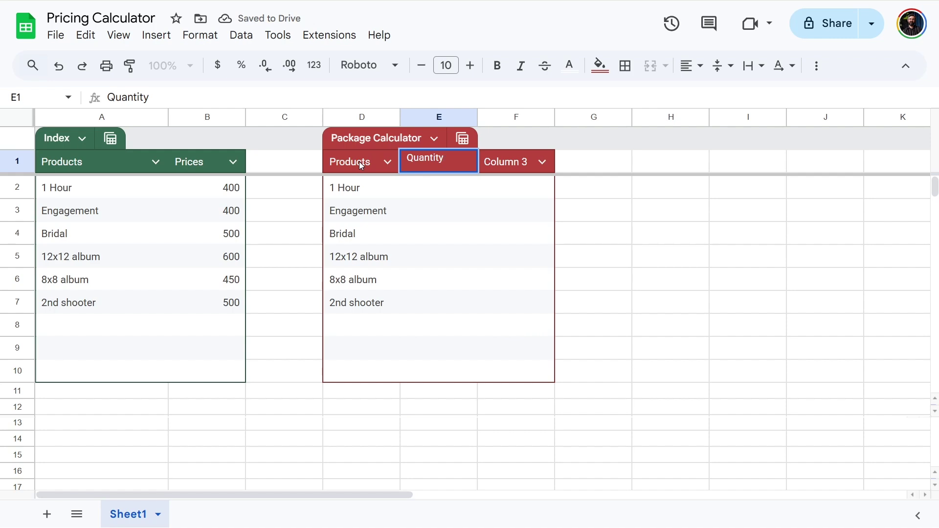
key("Tab")
type("Sums")
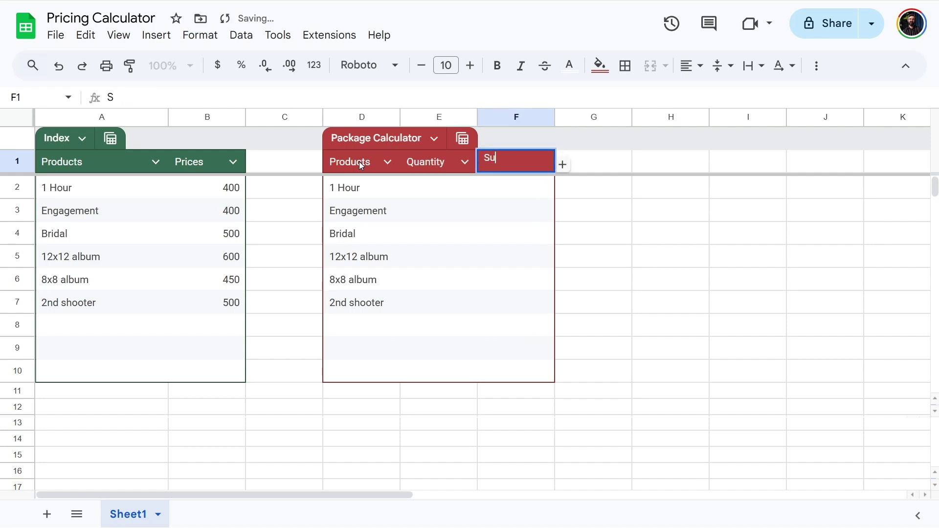
- Enter TOTAL in D10, the last row of the Package Calculator table, and make it bold
left_click(368, 368)
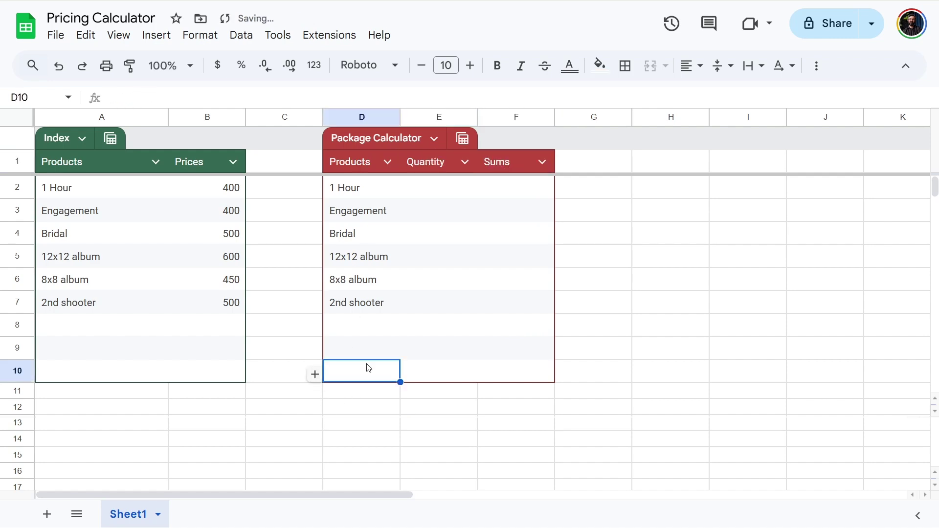
type("TOTAL")
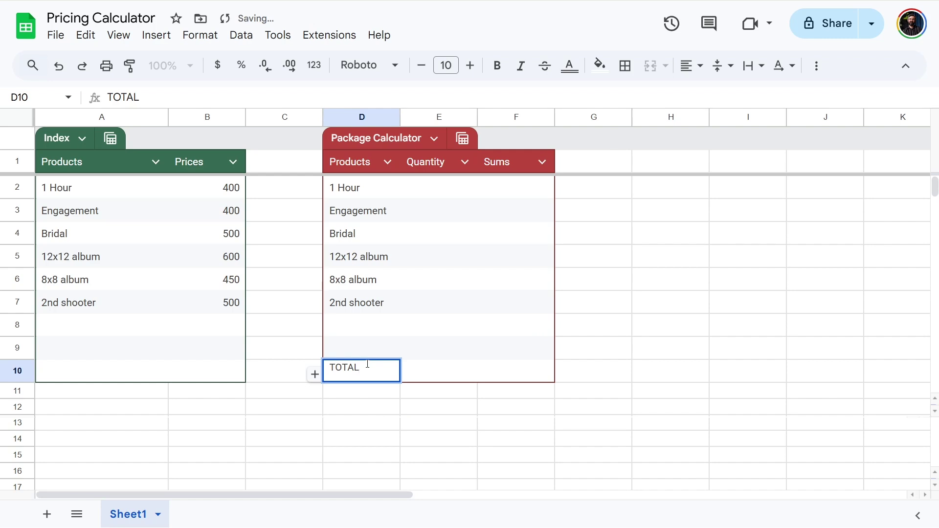
double_click(368, 365)
key("ctrl+b")
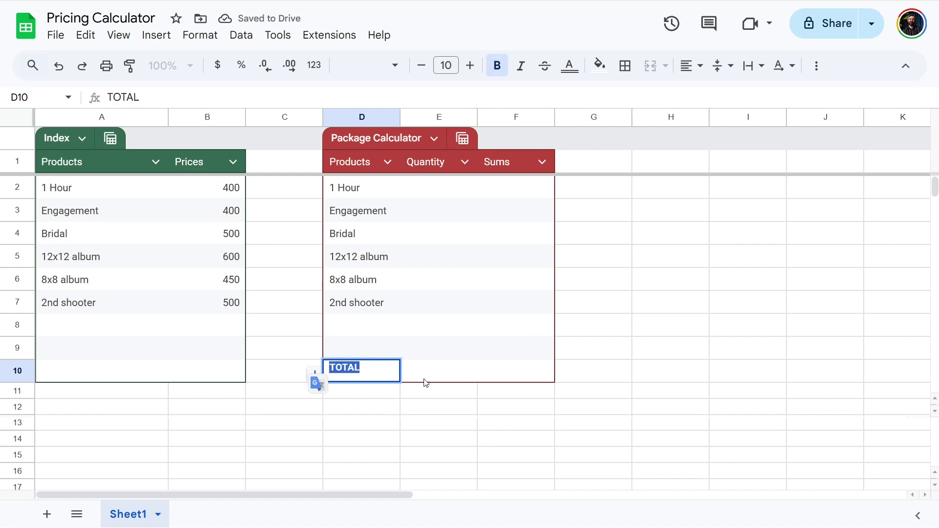
left_click(442, 379)
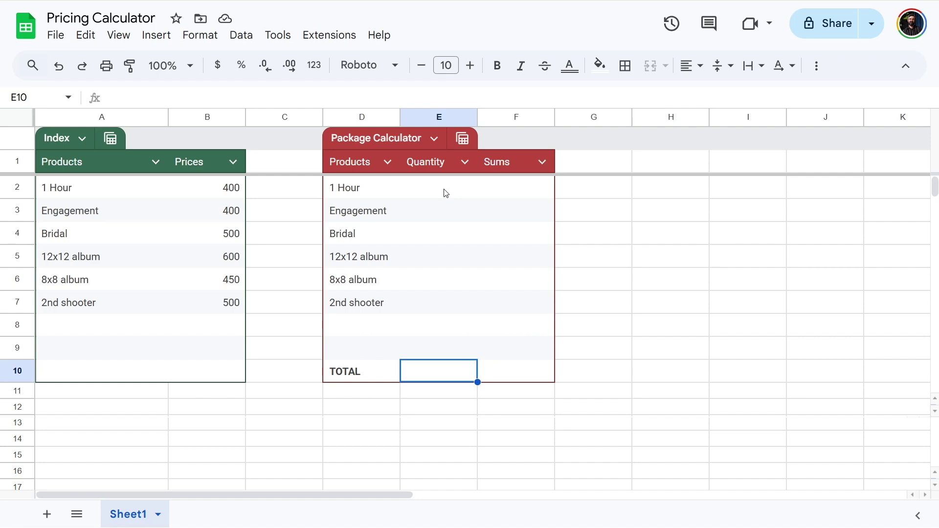
- Enter the formula =E2*B2 in F2 to multiply the 1 Hour quantity by its Index price
left_click(446, 193)
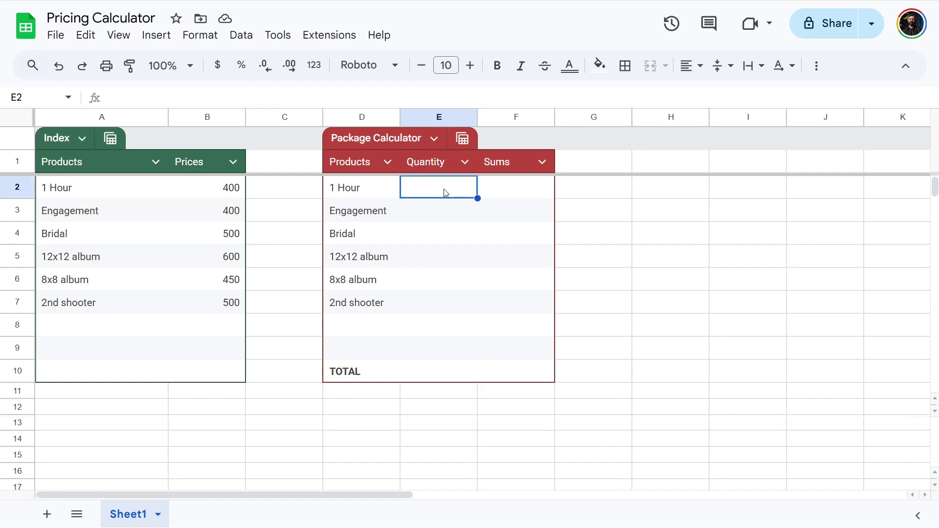
left_click(509, 197)
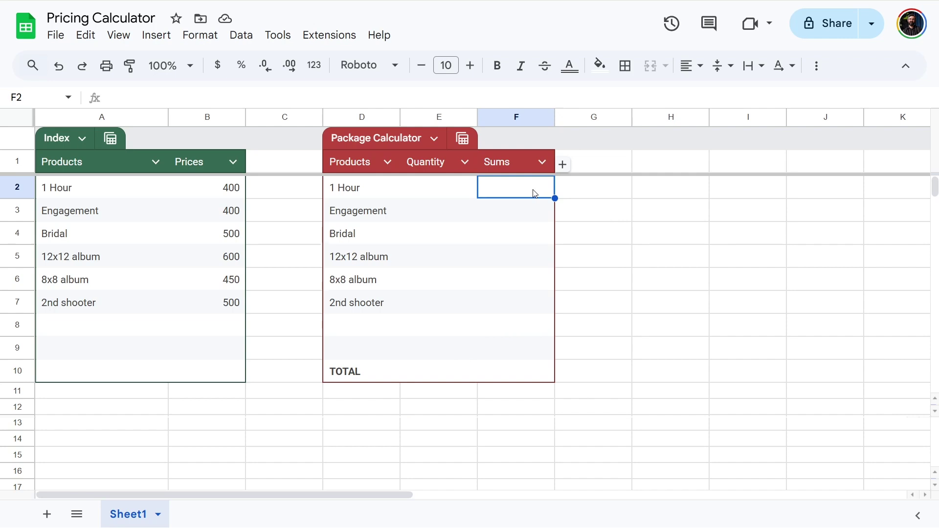
type("=")
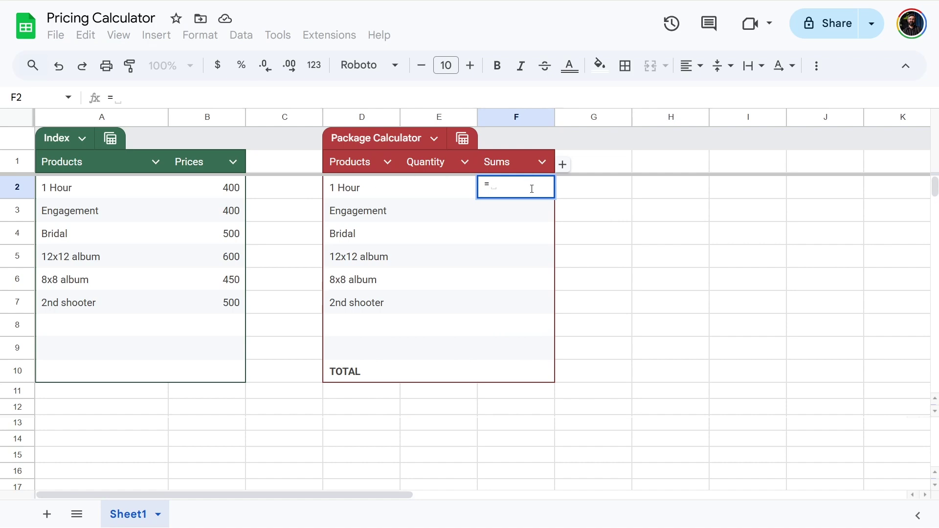
left_click(426, 190)
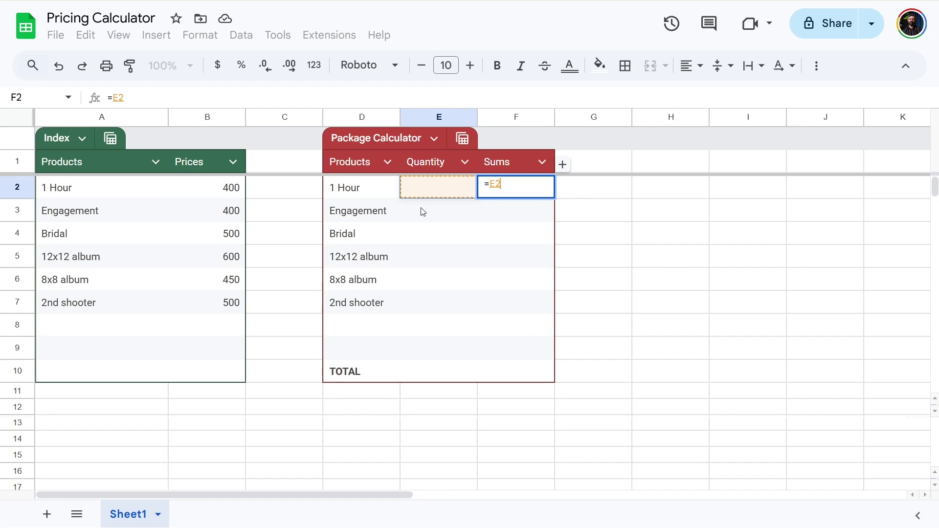
type("*")
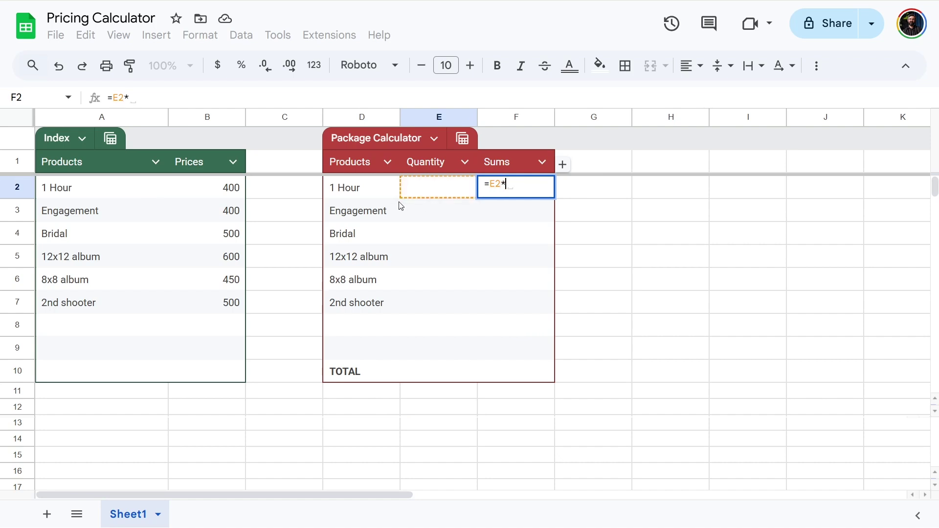
left_click(202, 191)
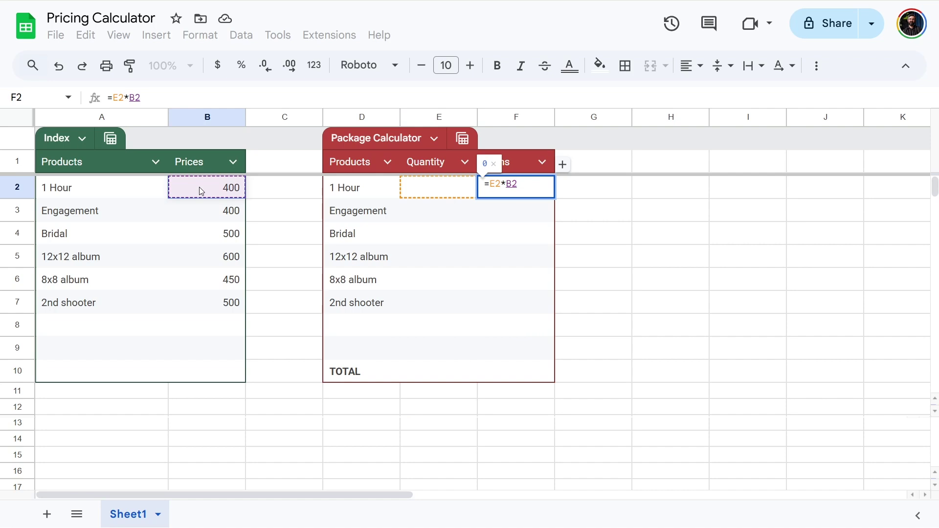
key("Return")
- Set the 1 Hour quantity in E2 to 8 and review the quantity and price cells used by the formula
left_click(461, 183)
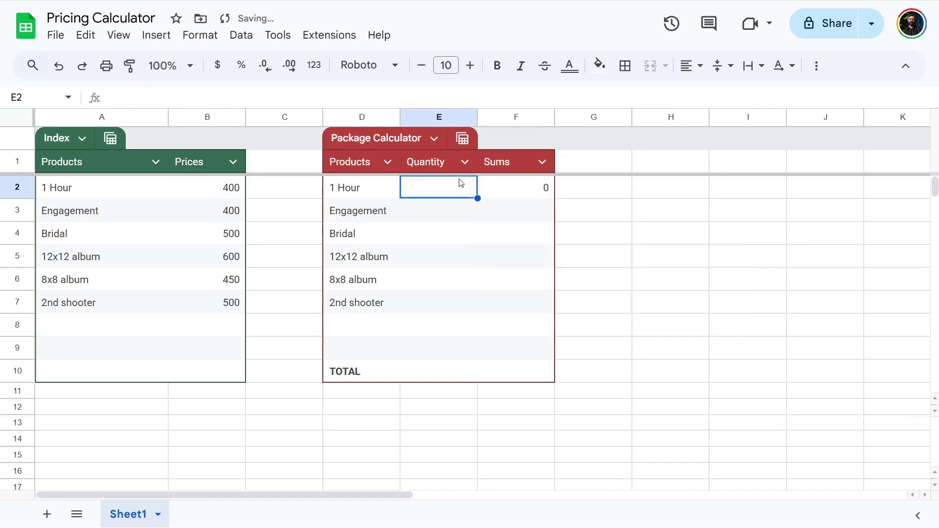
type("8")
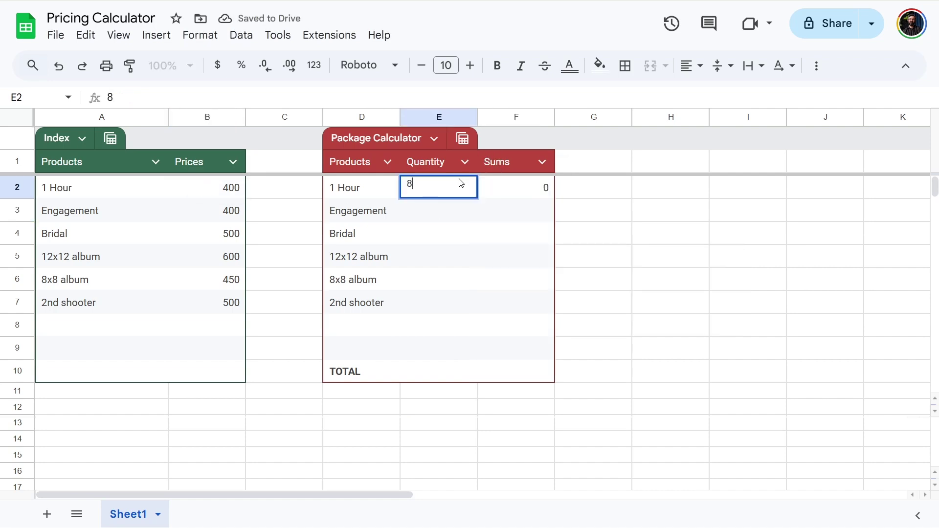
key("Return")
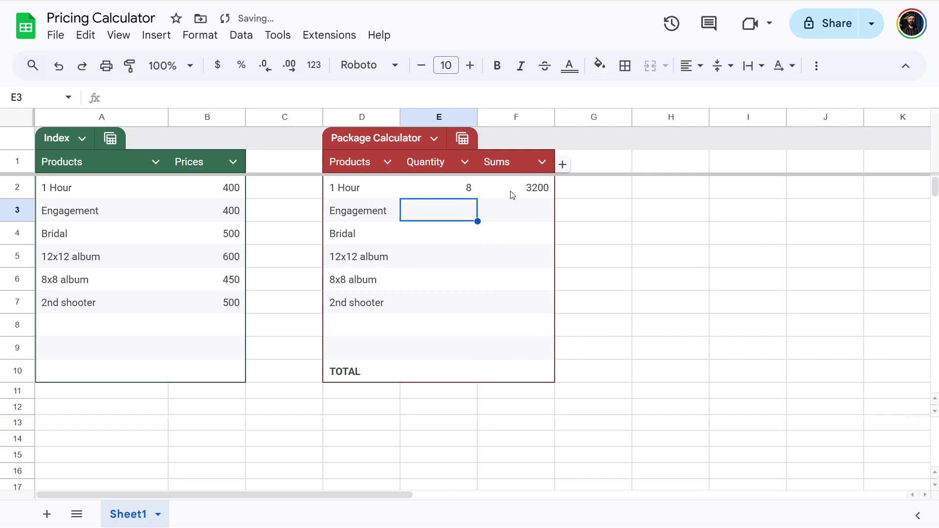
left_click(445, 186)
left_click(200, 185)
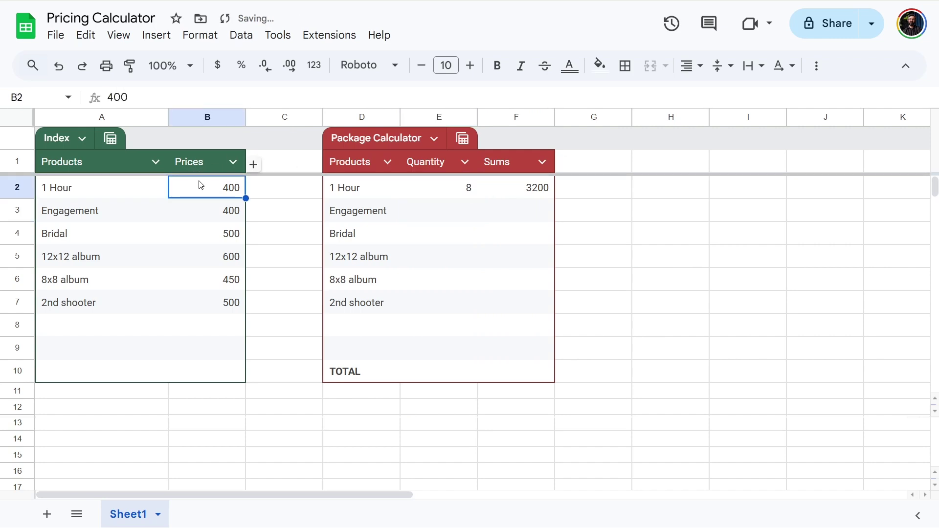
- Fill the Sums formula from F2 down through F7 and inspect the cell references in the Bridal row's formula
left_click(531, 190)
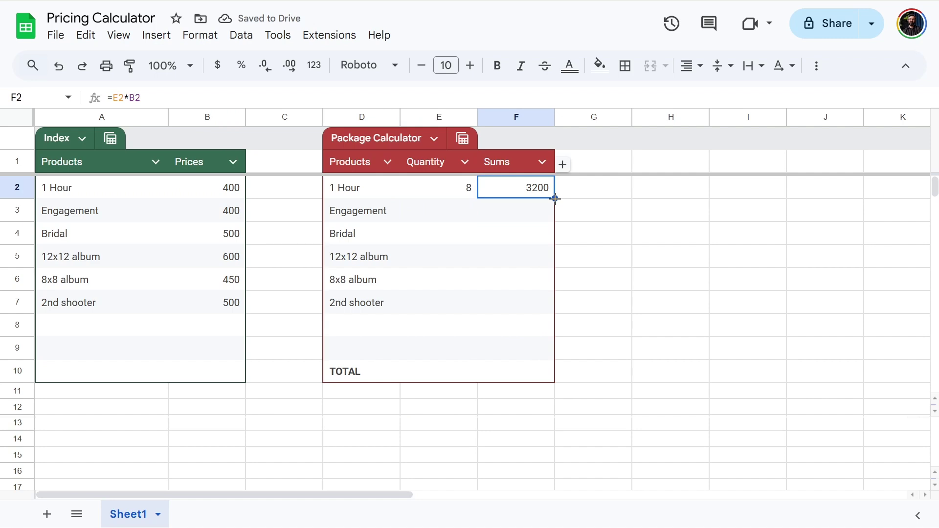
left_click_drag(555, 198, 550, 301)
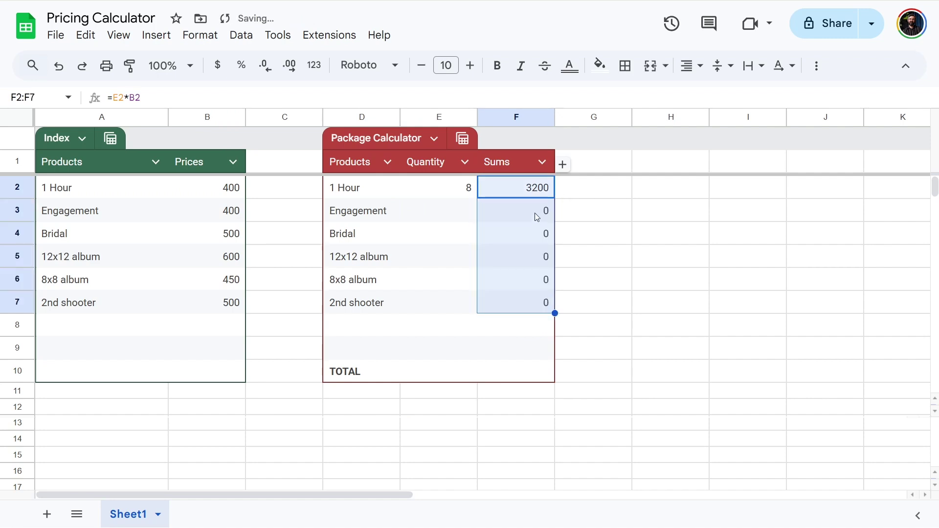
left_click(537, 217)
left_click(532, 238)
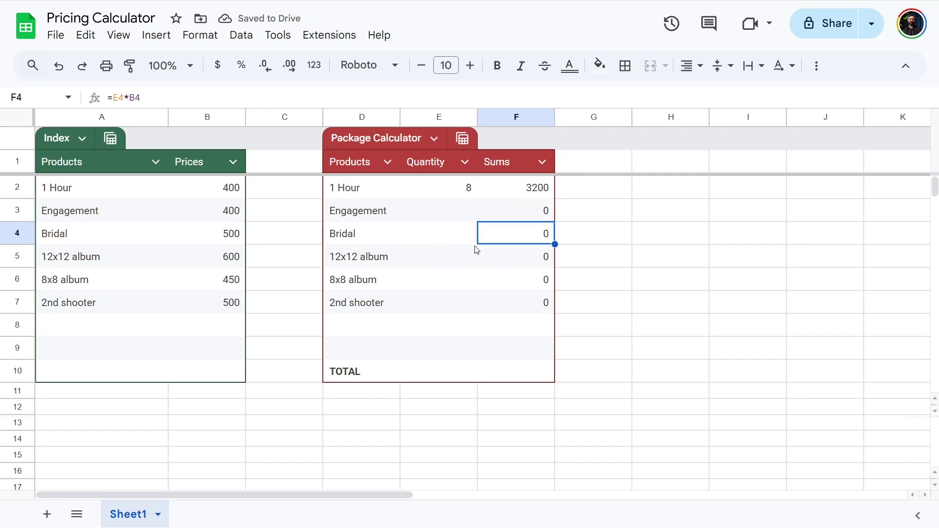
left_click(234, 98)
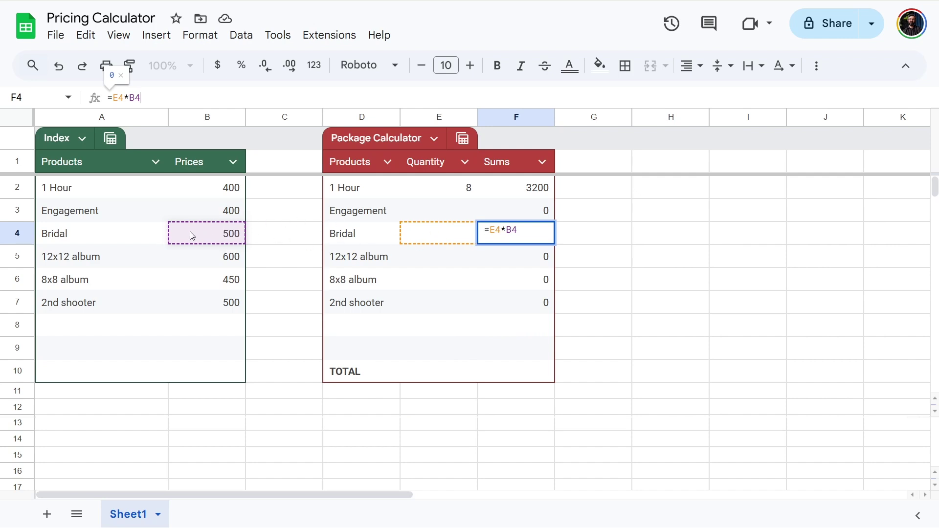
- Enter the formula =sum(F2:F9) in E10 to total the Sums column beside the TOTAL label
key("Return")
left_click(442, 372)
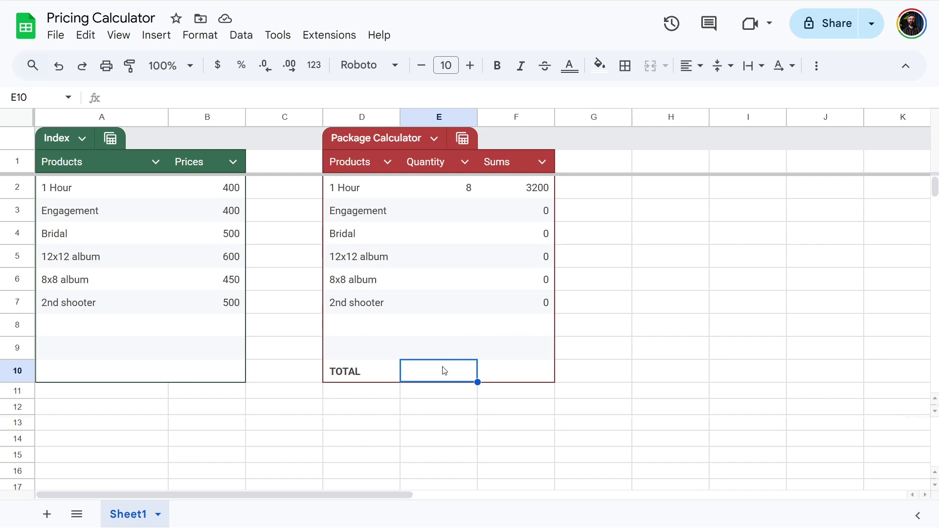
type("=")
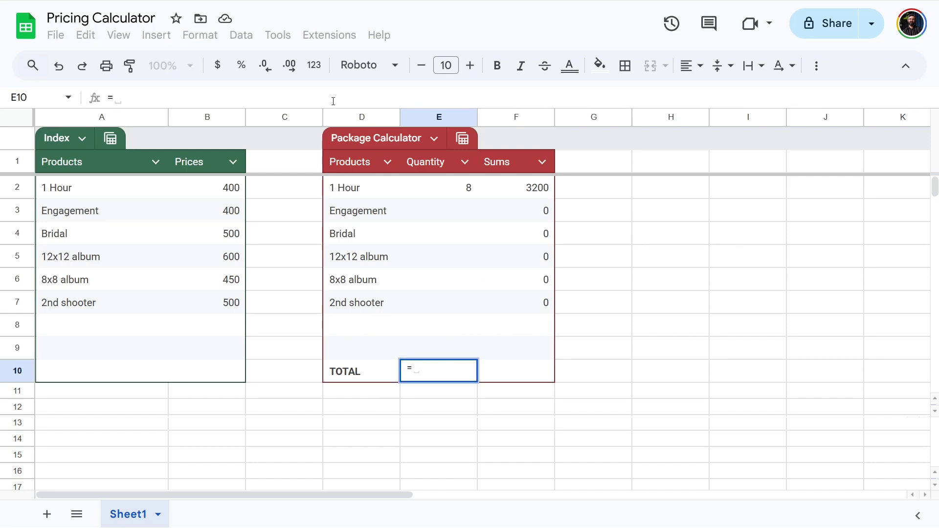
type("sum")
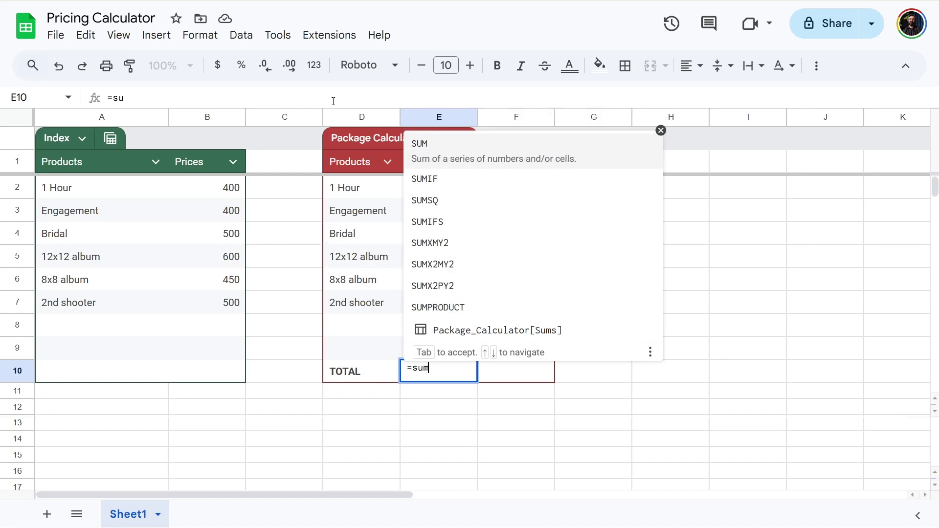
type("(")
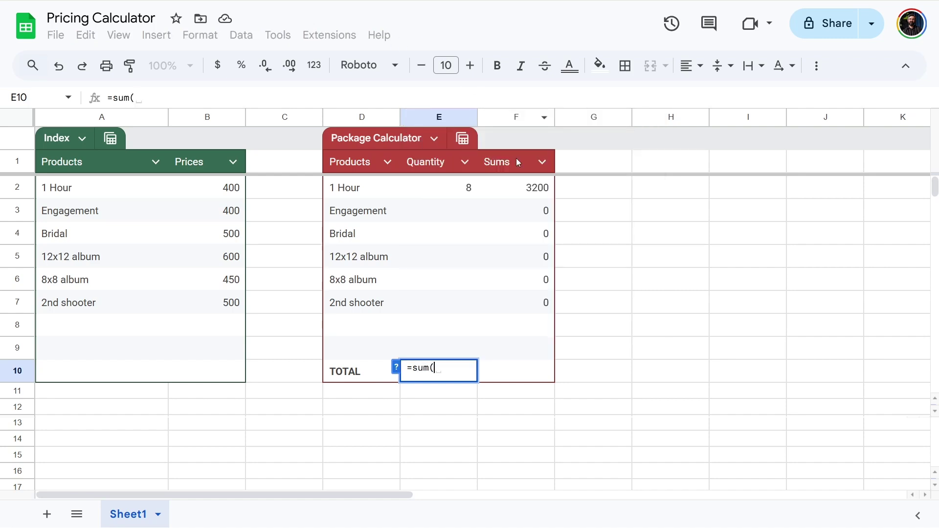
left_click_drag(531, 191, 527, 347)
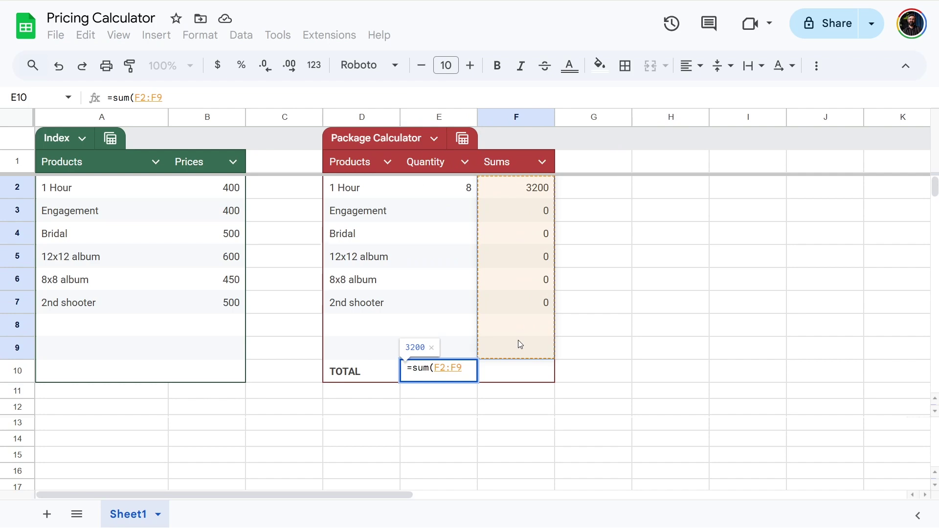
type(")")
key("Return")
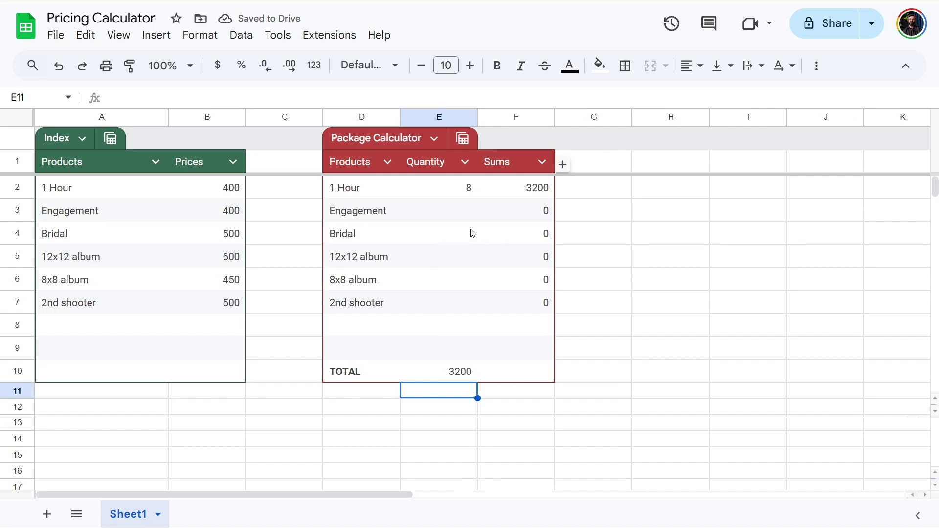
- Set the 2nd shooter, 12x12 album and Engagement quantities in the Package Calculator table to 1 each
left_click(467, 306)
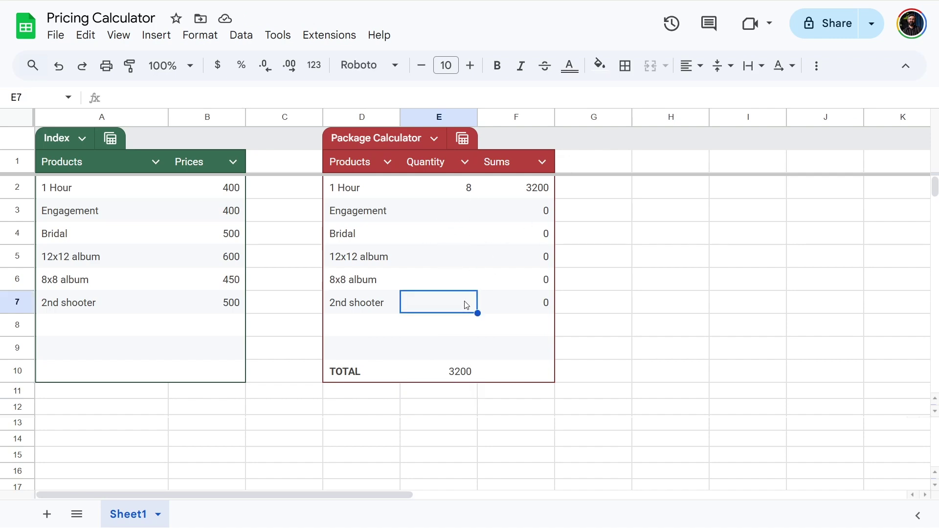
type("1")
key("Return")
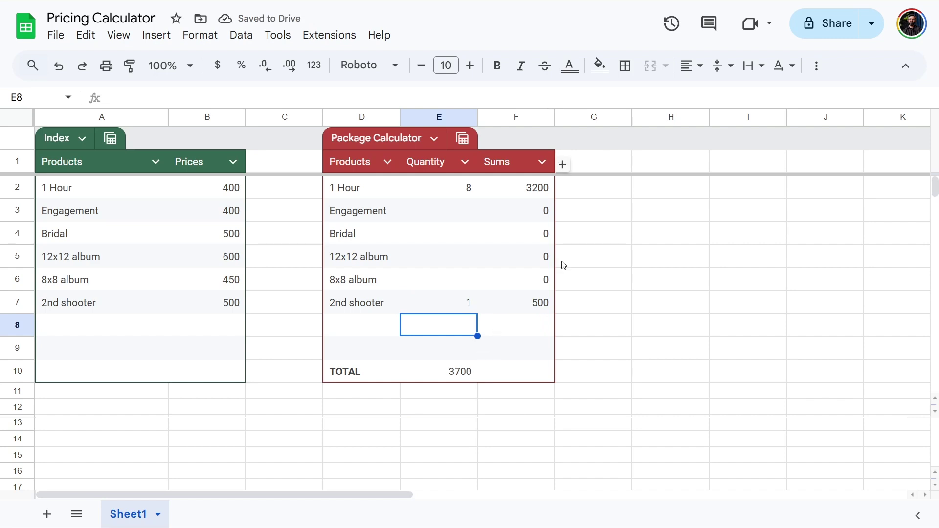
left_click(465, 263)
type("1")
key("Return")
left_click(437, 211)
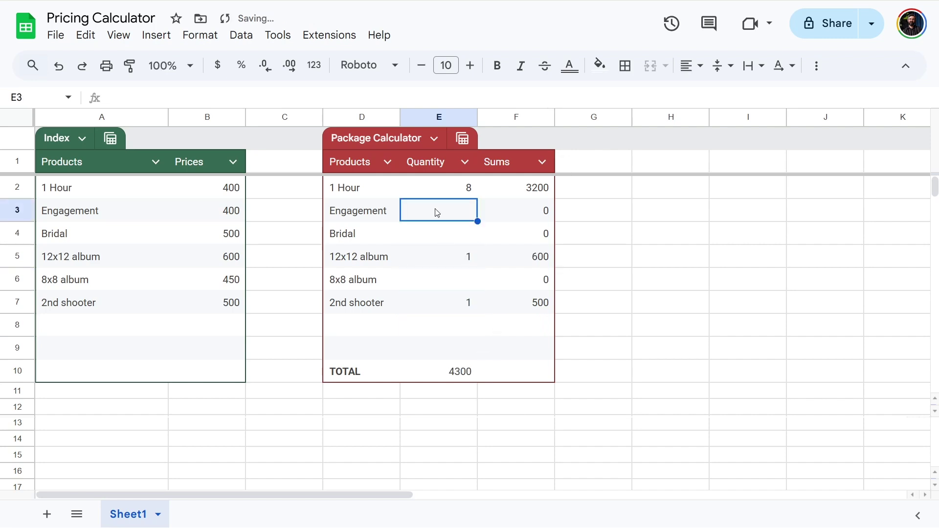
type("1")
key("Return")
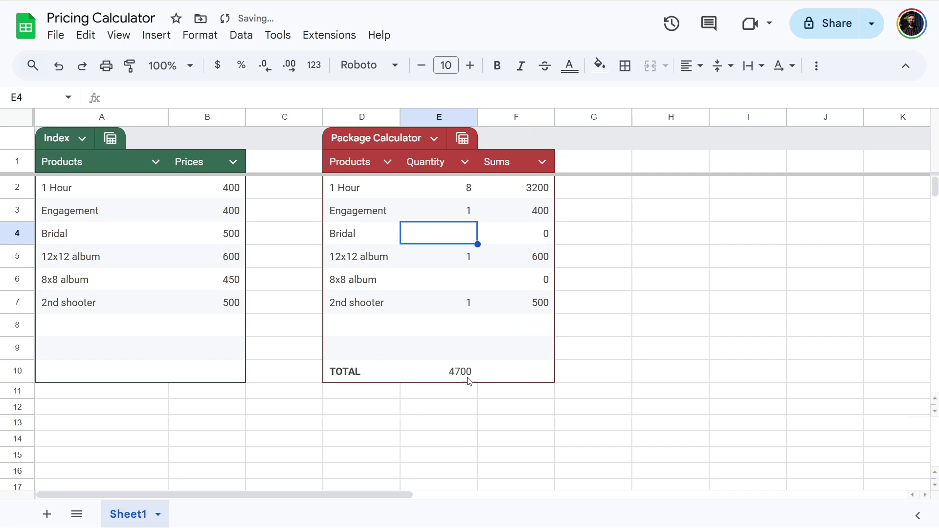
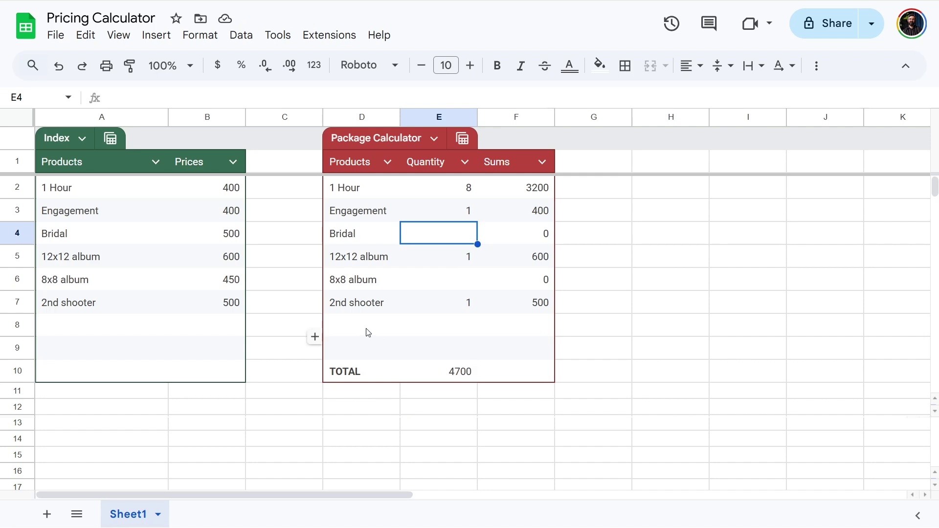
- Add a Discount row in D8 of the Package Calculator table with a quantity of 20 in E8
left_click(369, 333)
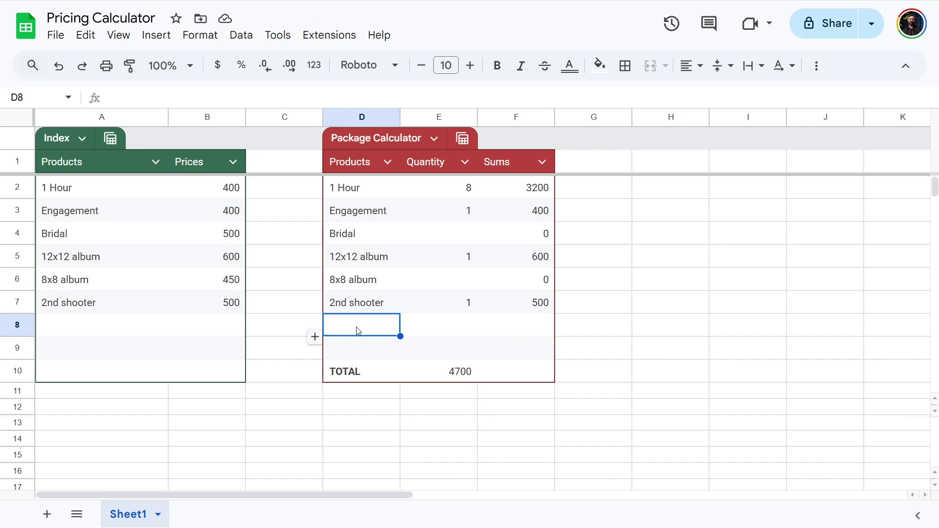
type("Discount")
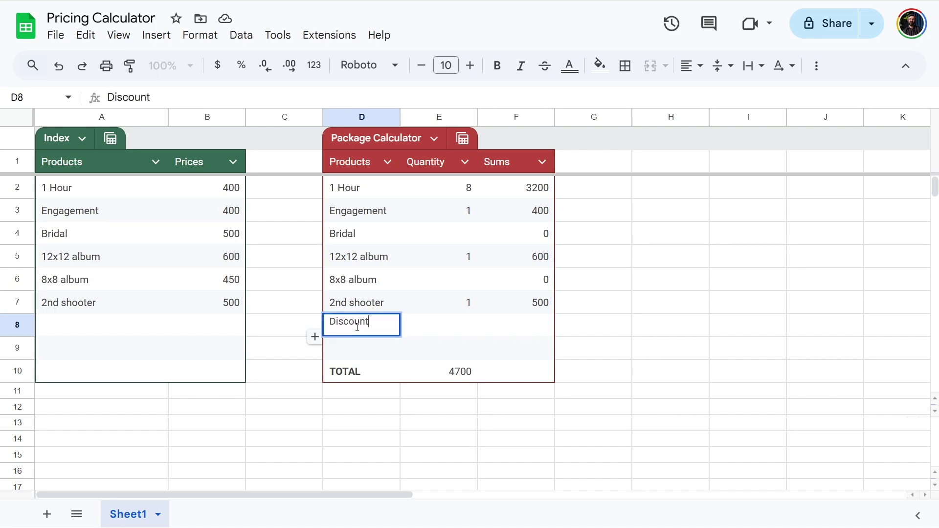
key("Tab")
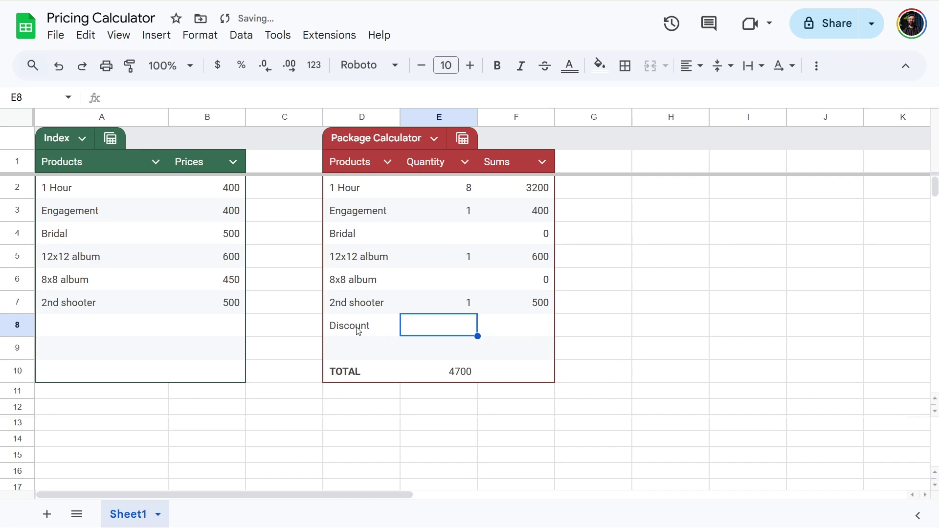
type("20")
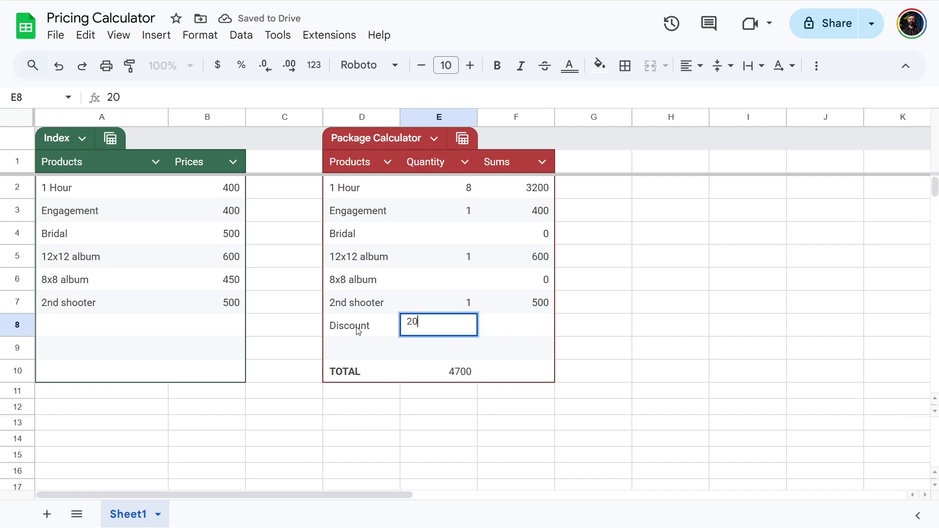
key("Return")
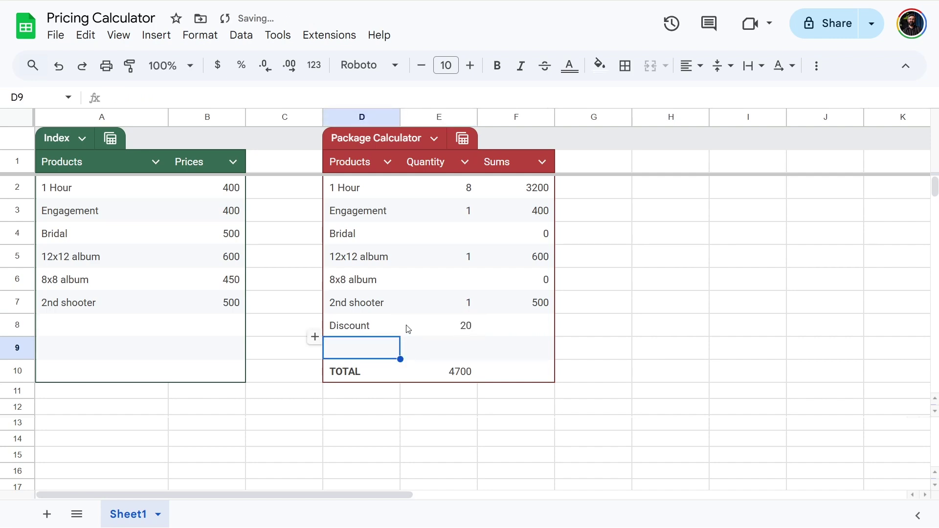
- Try to format the Discount value in E8 as a percentage and undo the format change
left_click(451, 375)
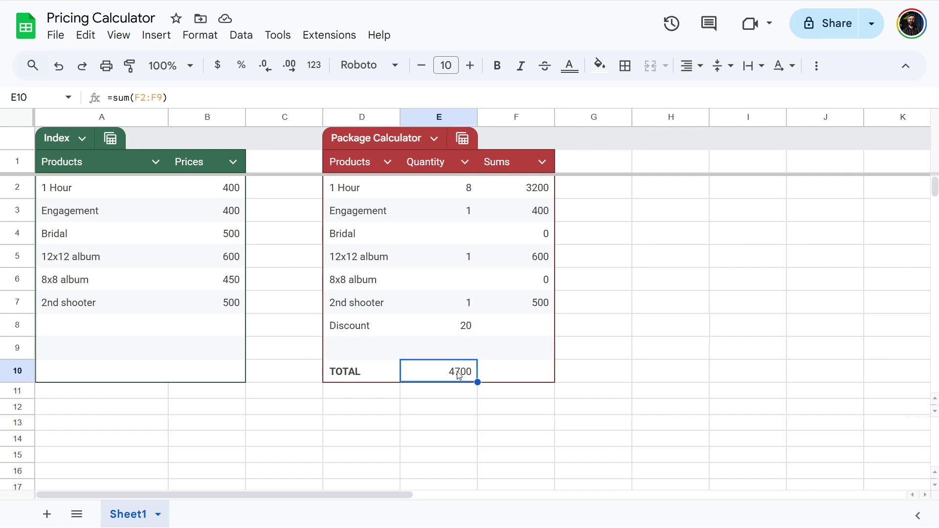
left_click(445, 325)
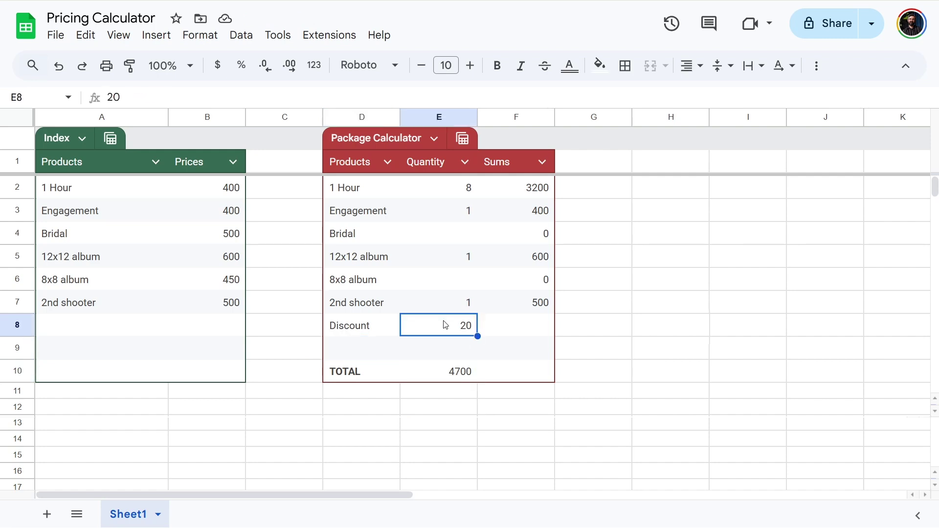
left_click(225, 68)
key("ctrl+z")
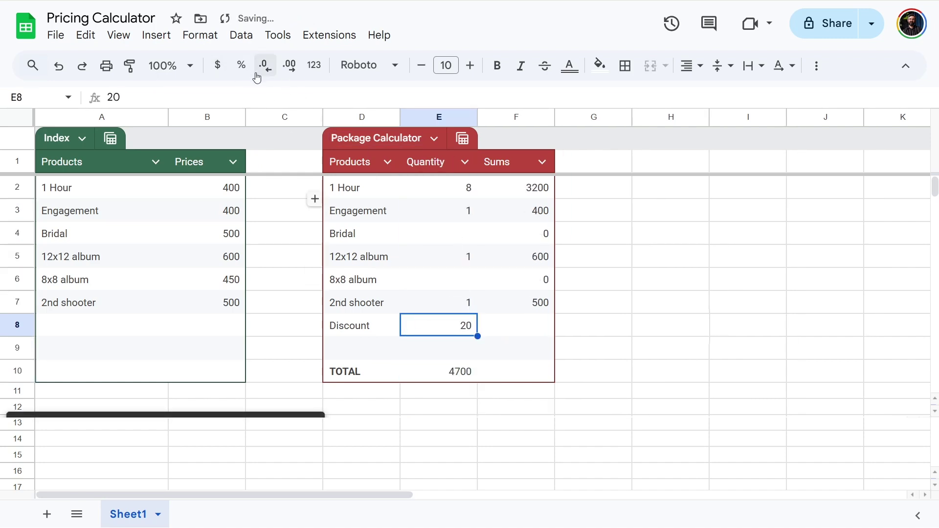
left_click(242, 65)
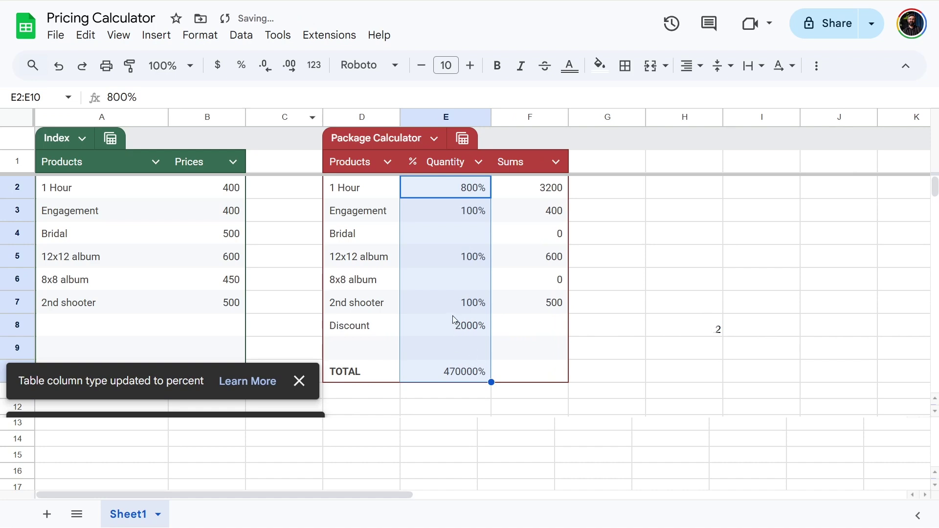
key("ctrl+z")
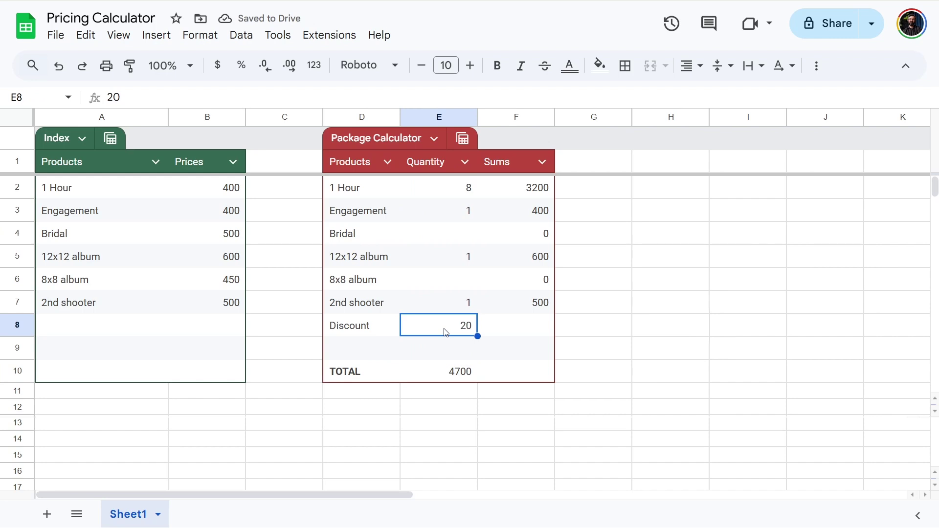
- Enter the formula =sum(F2:F7)*(E8/100) in F8 to calculate the discount amount from the product sums
left_click(462, 376)
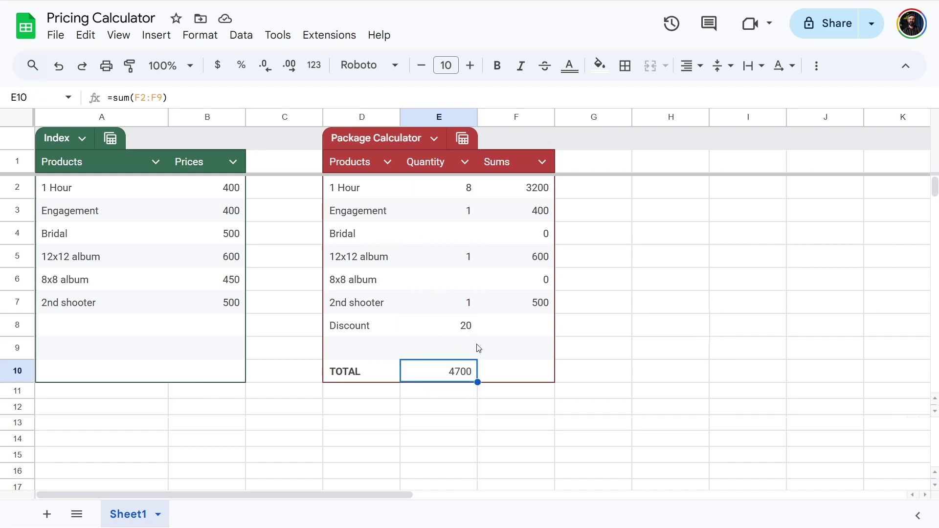
left_click(524, 332)
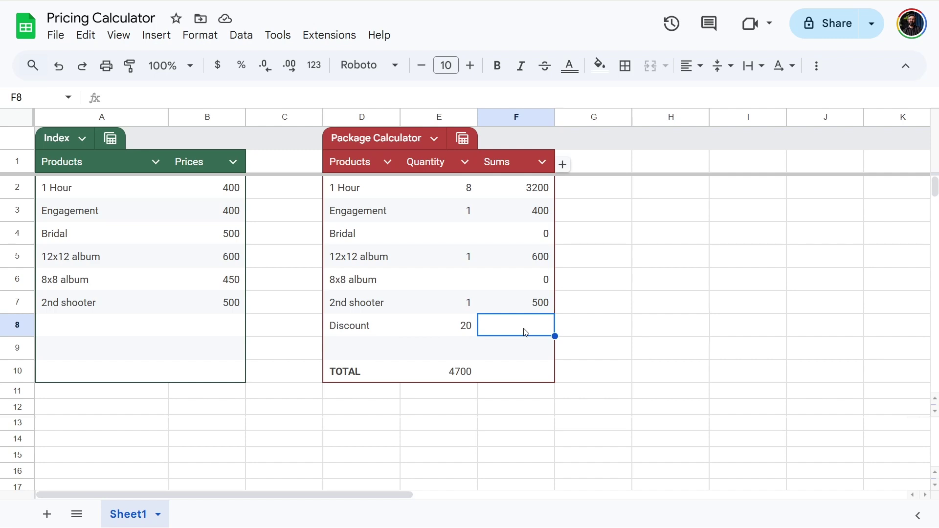
left_click(298, 94)
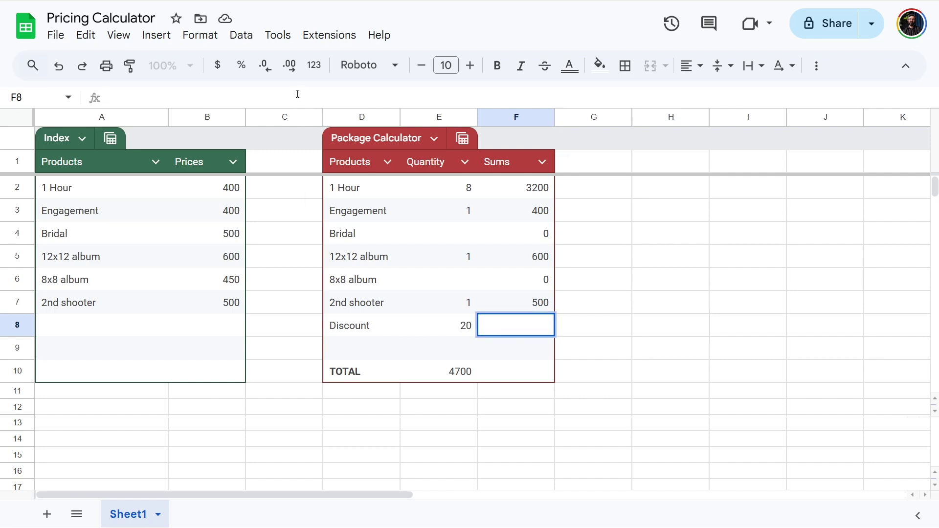
type("=")
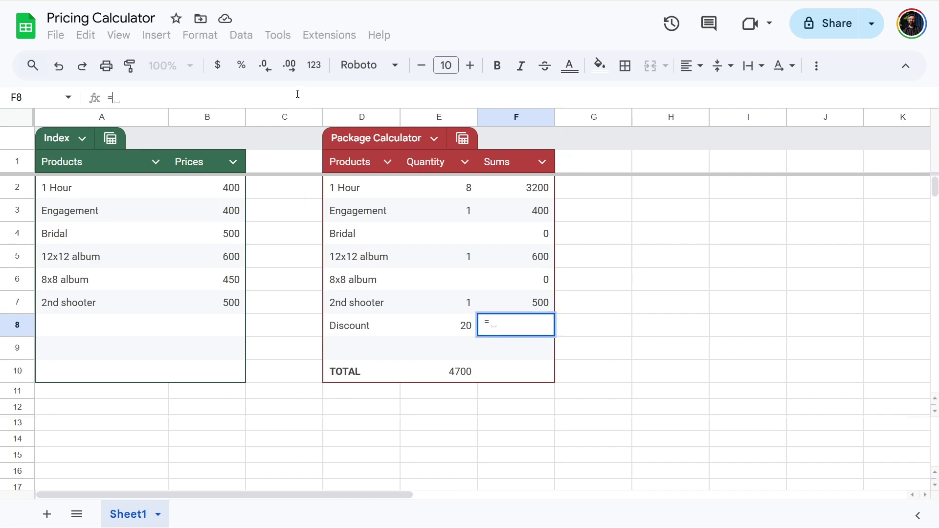
type("sum")
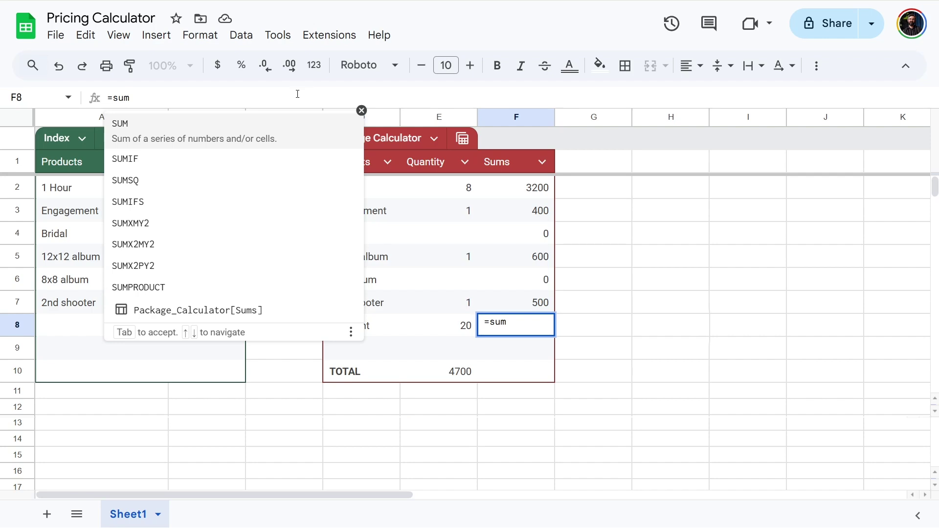
type("(")
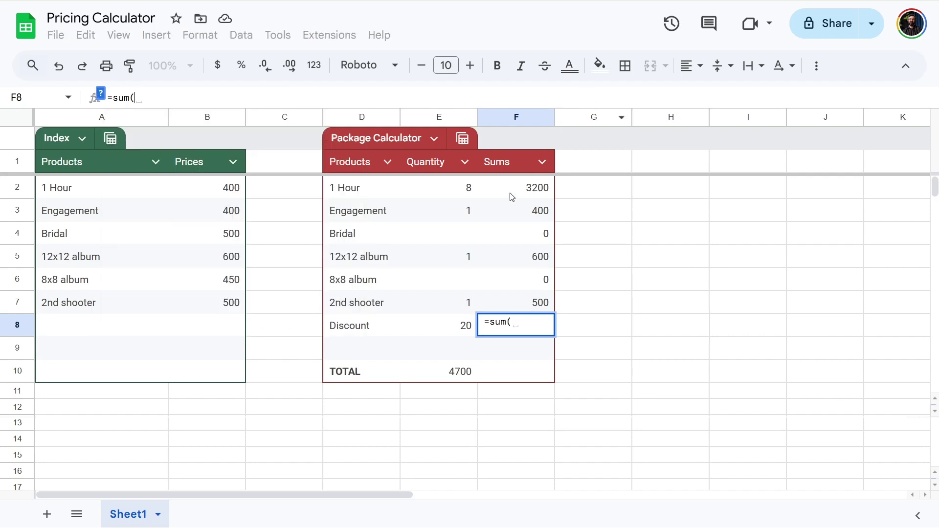
left_click_drag(509, 195, 500, 295)
type(")")
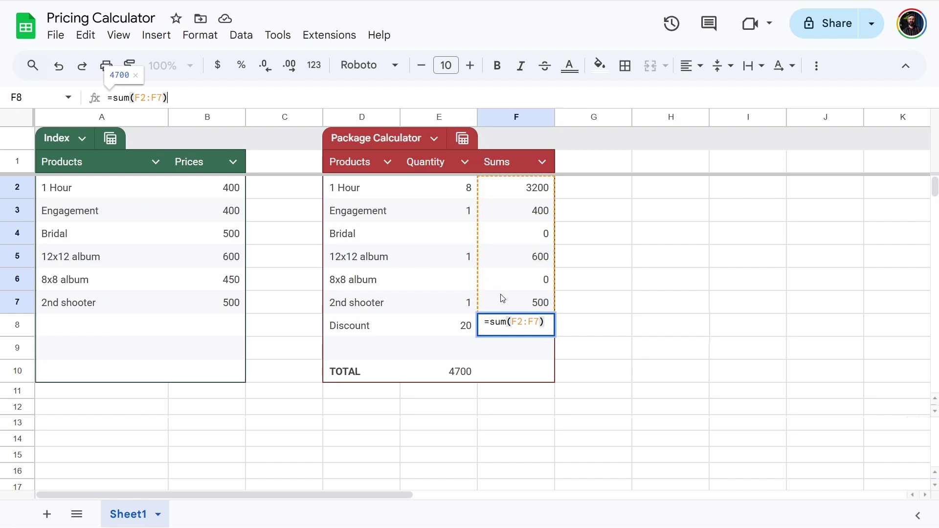
type("*")
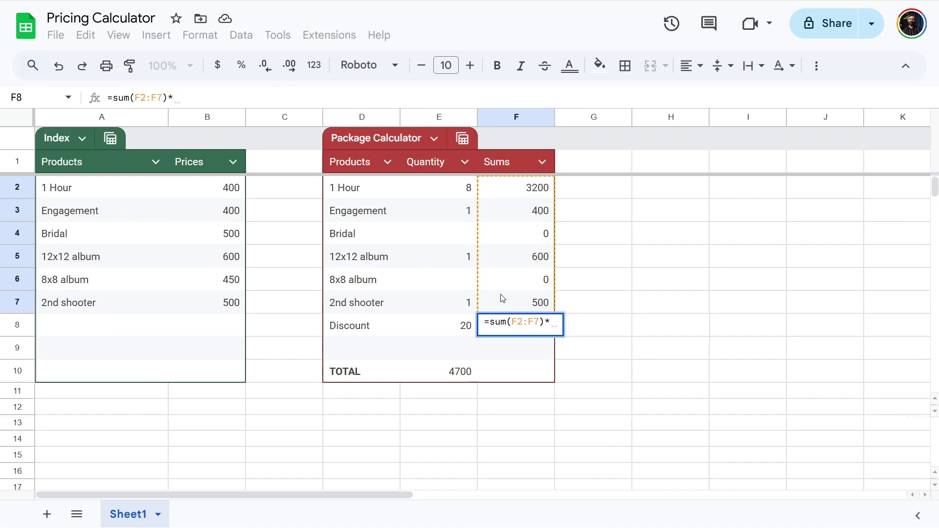
type("(")
left_click(460, 330)
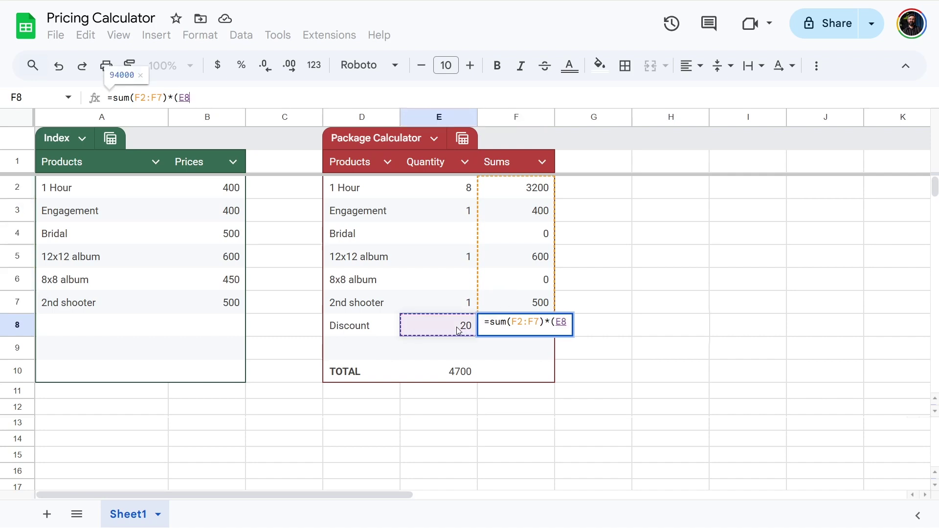
type("/100")
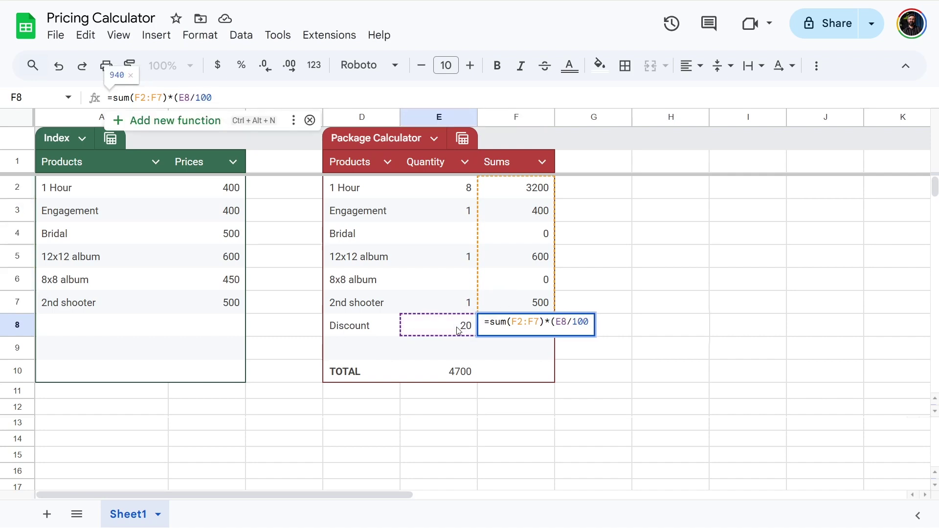
type(")")
key("Return")
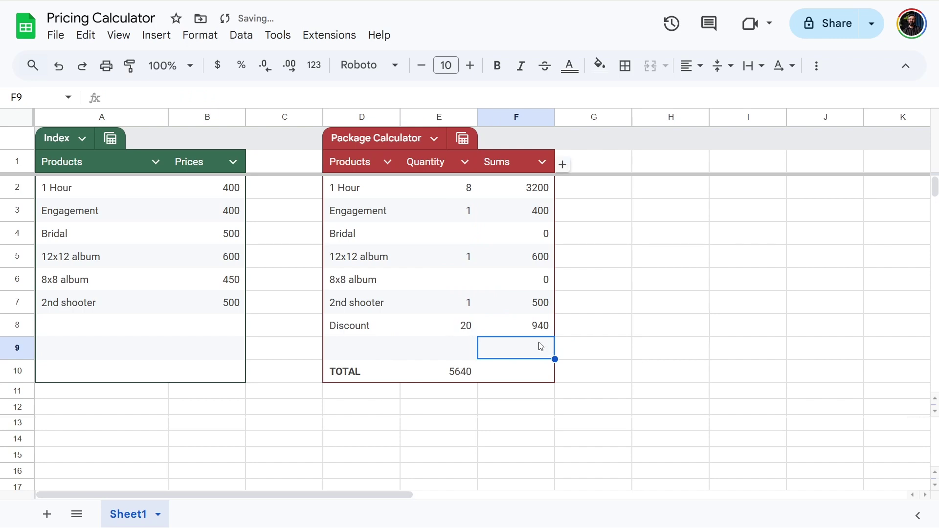
- Change the TOTAL formula in E10 to =sum(F2:F7) so that it adds only the product sums
left_click(523, 329)
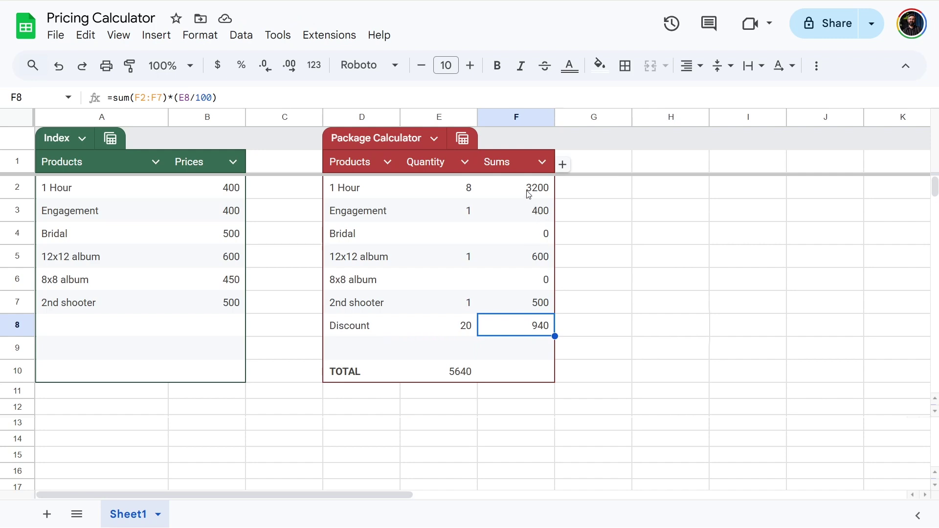
left_click_drag(527, 191, 533, 303)
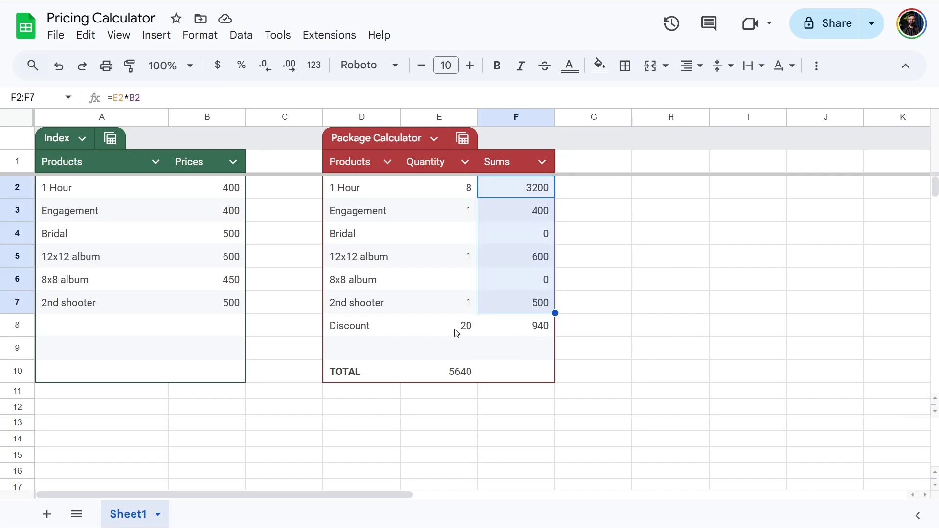
left_click(534, 332)
left_click(465, 372)
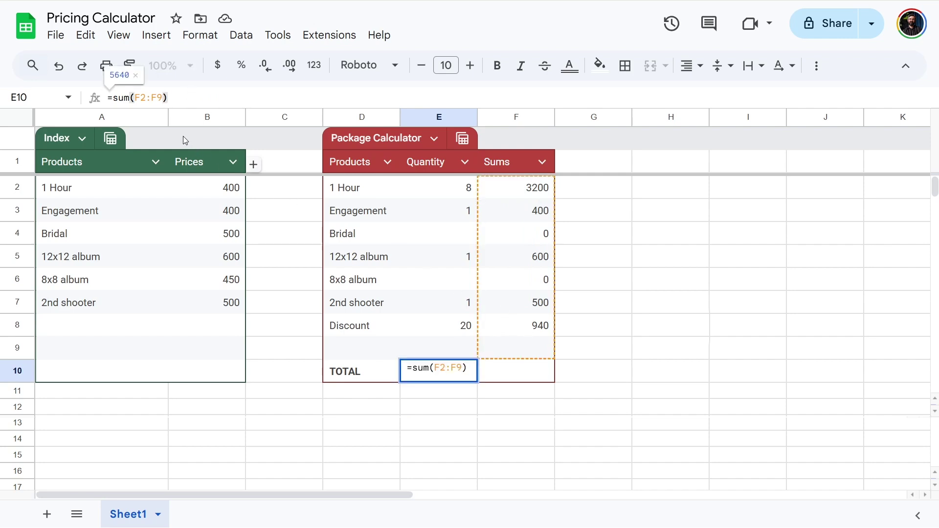
left_click(166, 105)
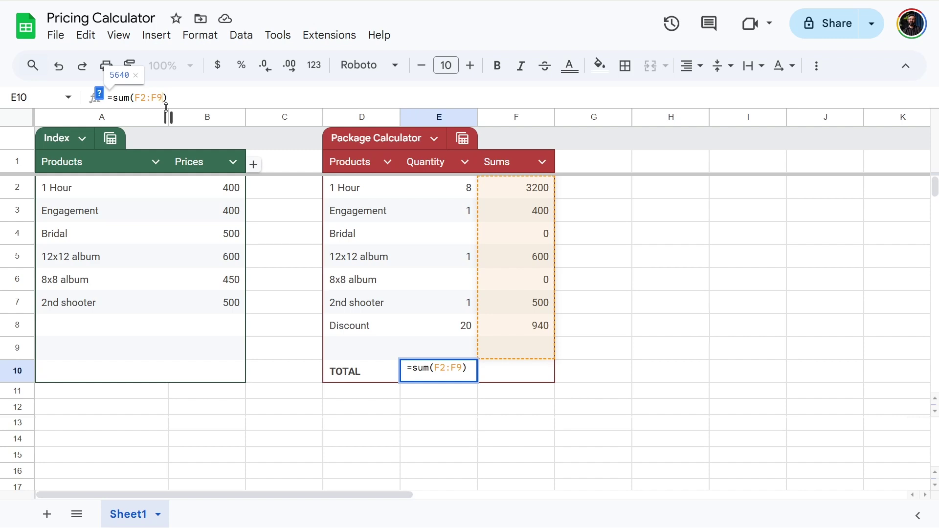
key("BackSpace")
type("7")
key("Return")
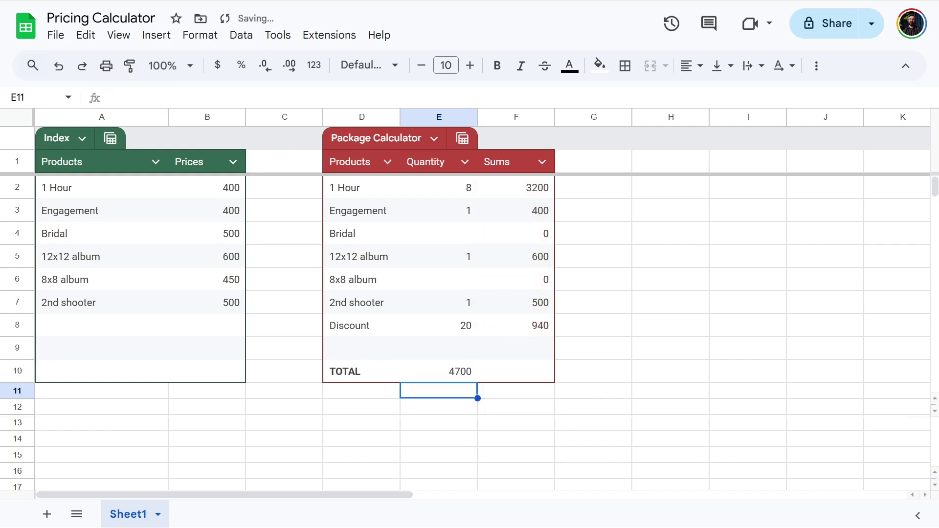
key("Up")
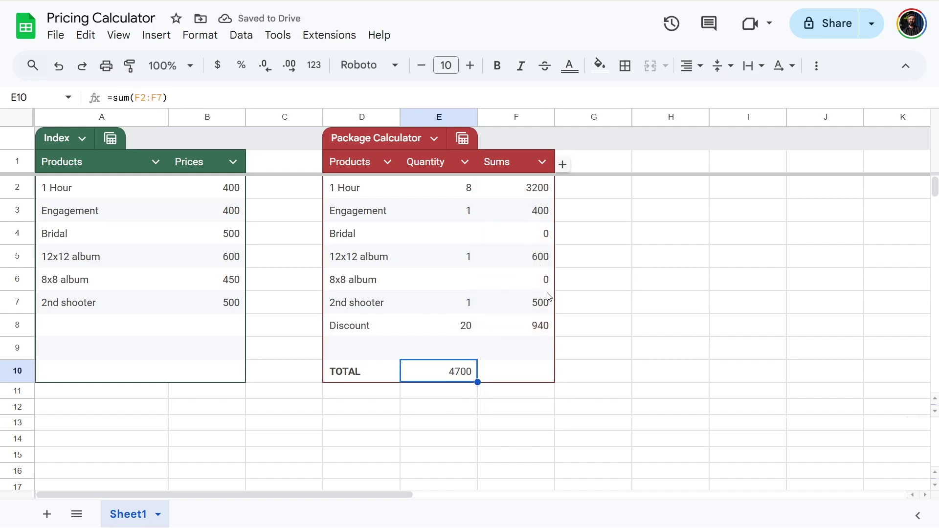
- Subtract the discount amount from the total by extending the E10 formula to =sum(F2:F7)-F8
left_click(524, 333)
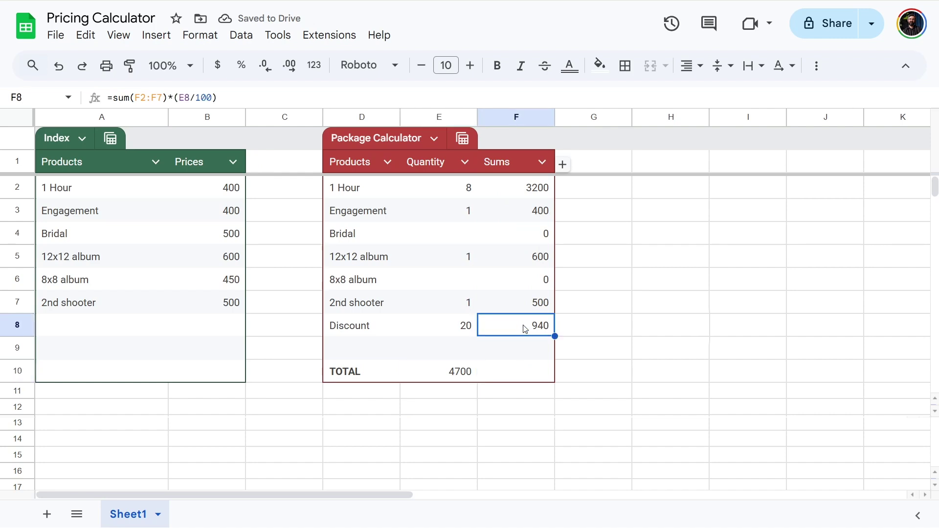
left_click(473, 370)
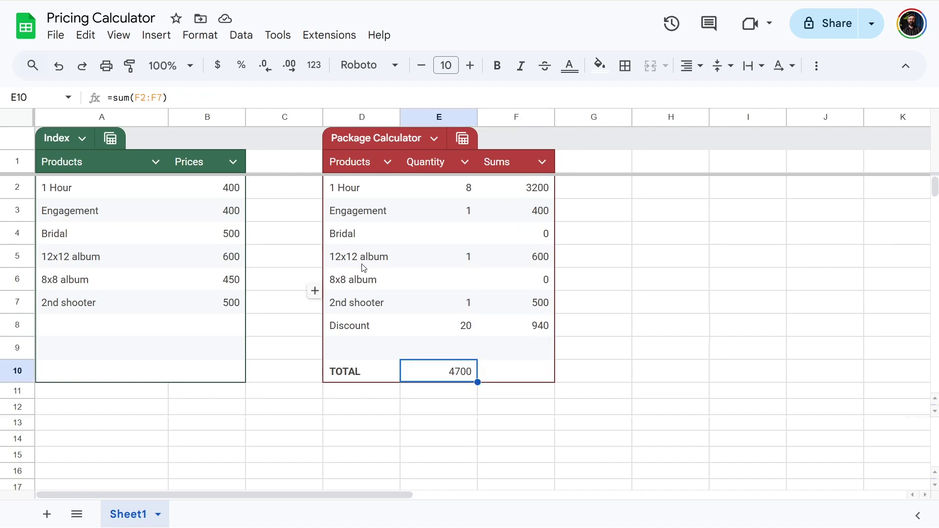
left_click(225, 94)
type("-")
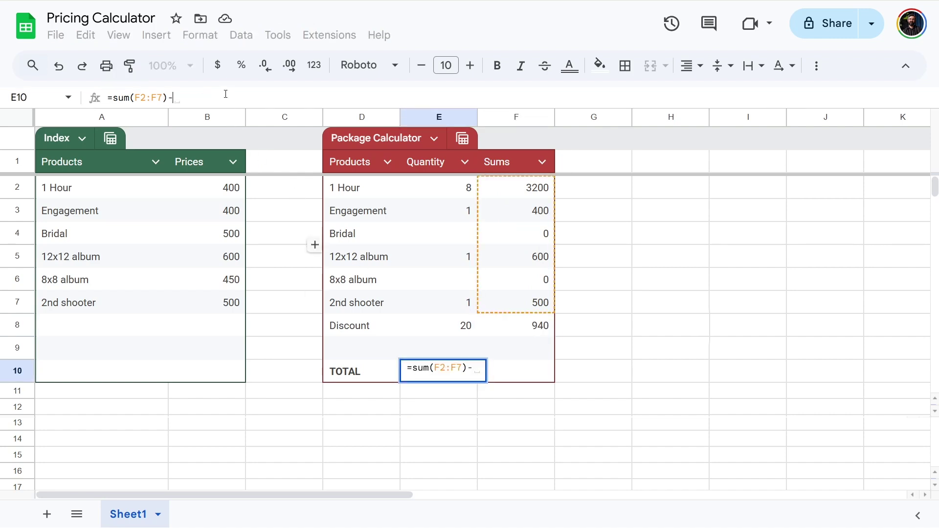
left_click(523, 330)
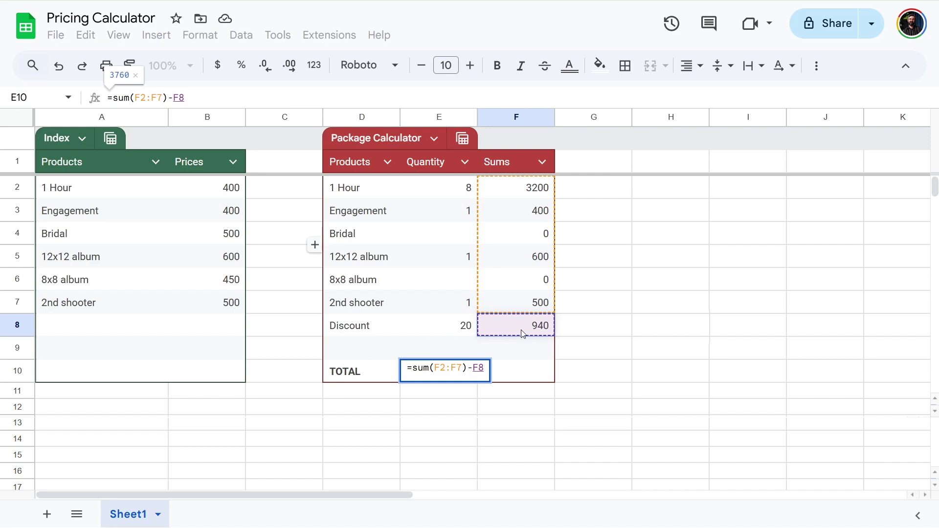
key("Return")
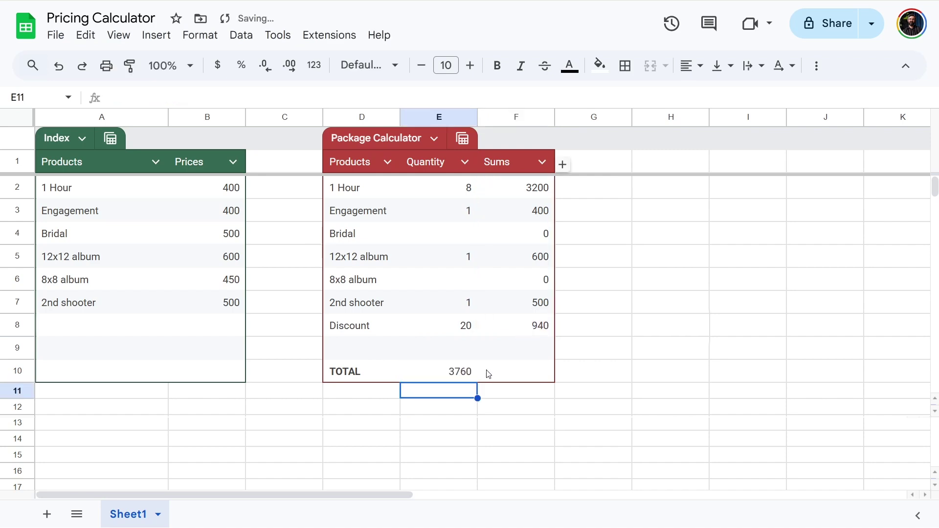
- Review the discount formula in F8, the product sums in F2:F7 and the TOTAL formula in E10
left_click(514, 328)
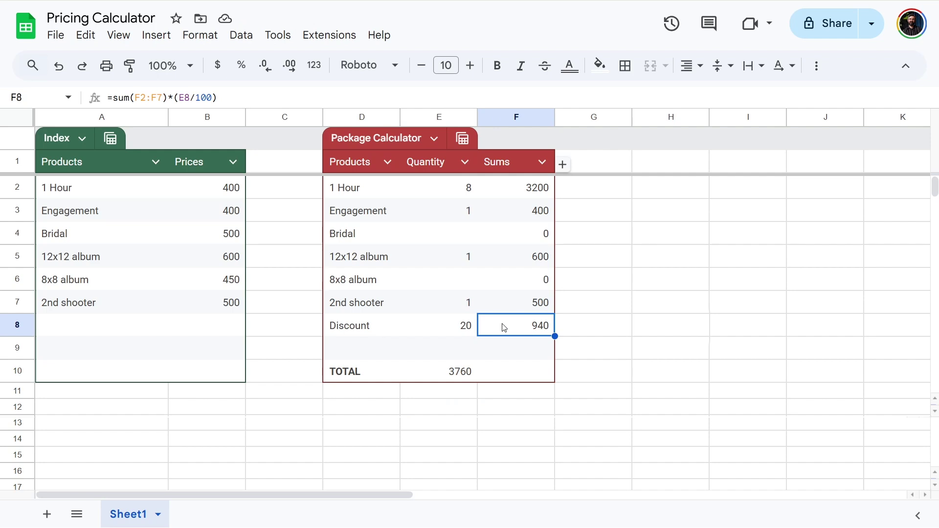
left_click_drag(517, 191, 508, 314)
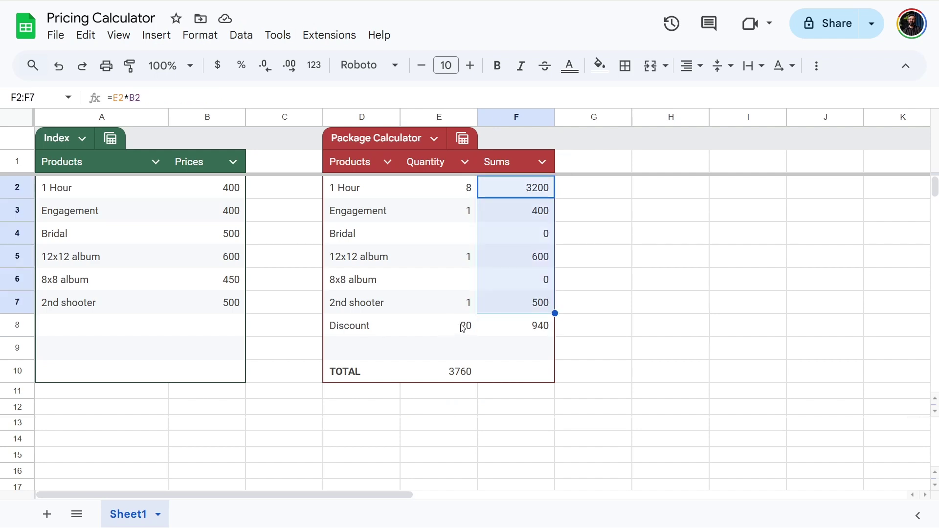
left_click(485, 325)
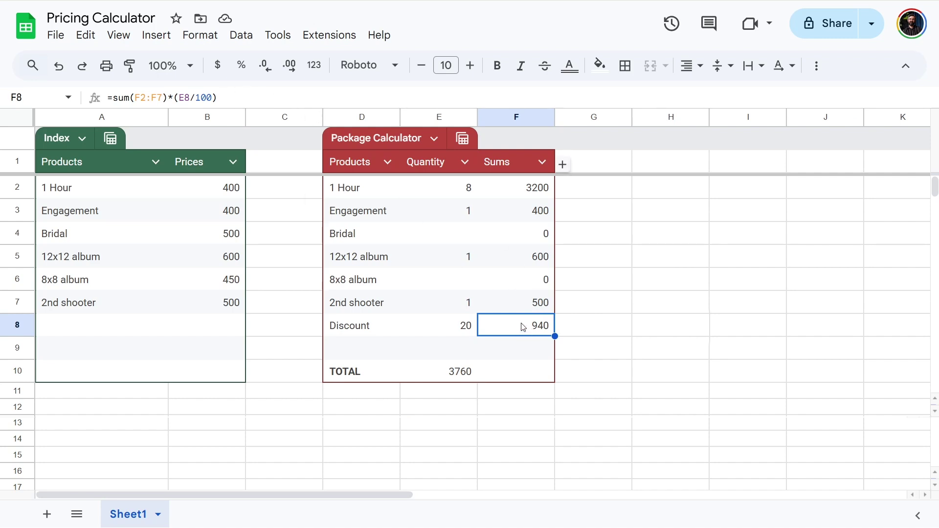
left_click(444, 372)
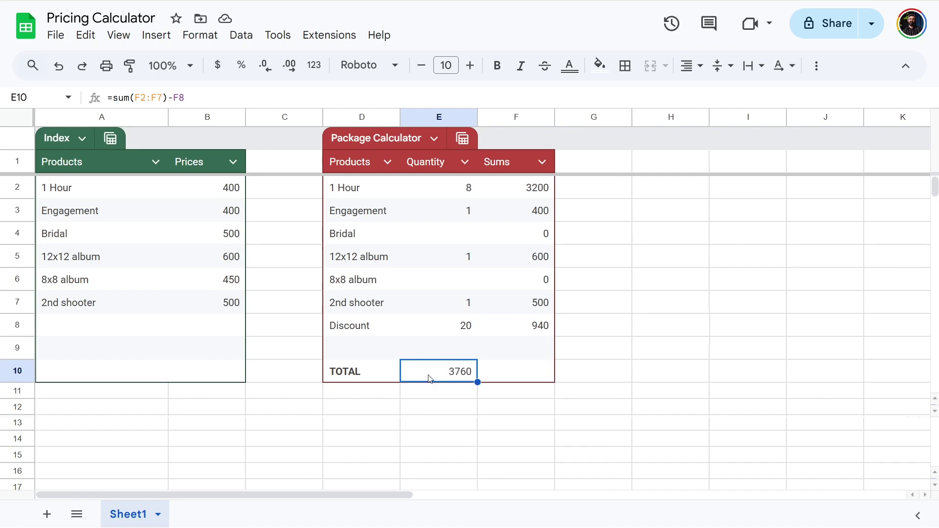
left_click(657, 332)
left_click(440, 370)
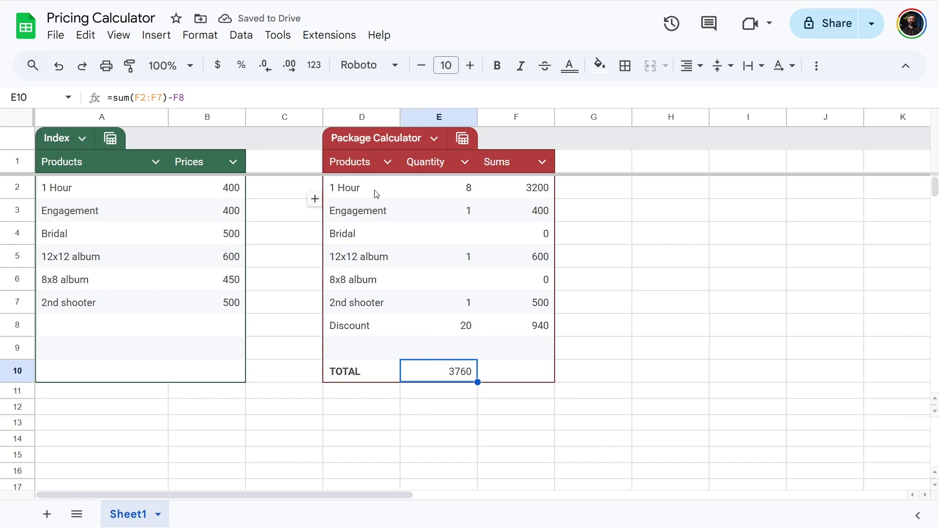
- Set the Package Calculator quantities to 4 for 1 Hour and 0 for Engagement and 12x12 album
left_click(456, 195)
type("4")
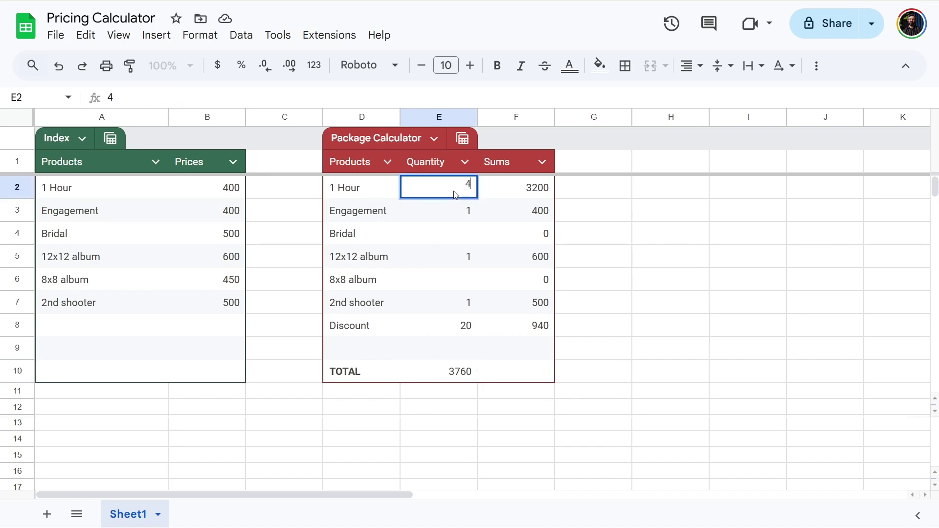
left_click(453, 213)
type("0")
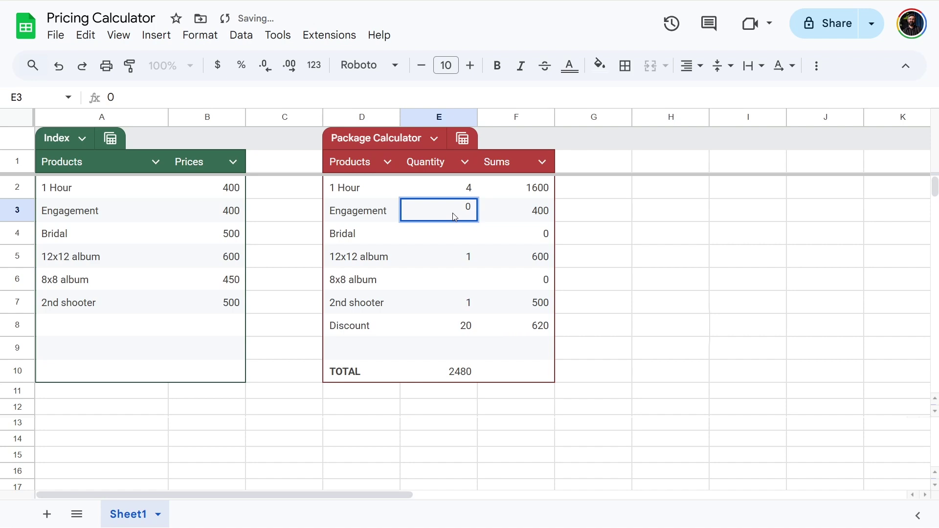
key("Down")
key("Down")
type("0")
key("Up")
key("Up")
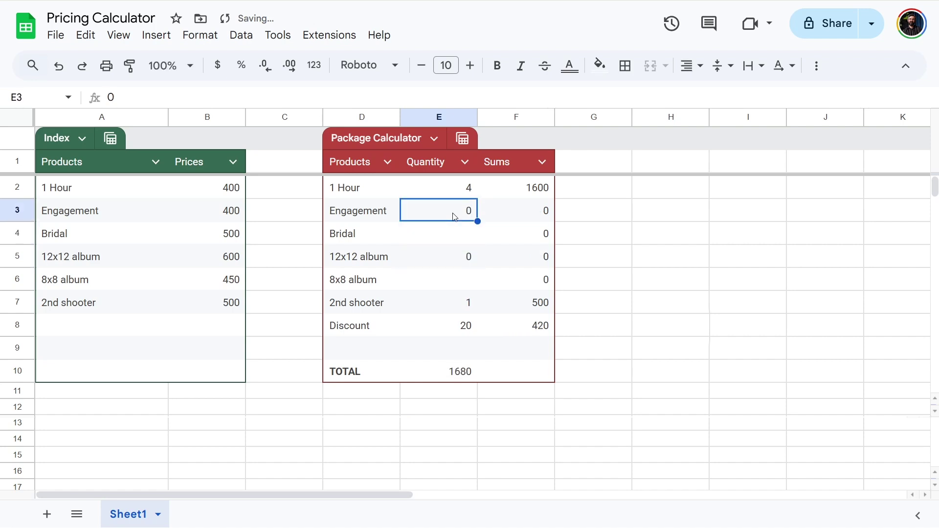
- Set the 2nd shooter and Discount quantities in the Package Calculator table to 0
key("Down")
key("Down")
key("Down")
key("Down")
type("0")
key("Down")
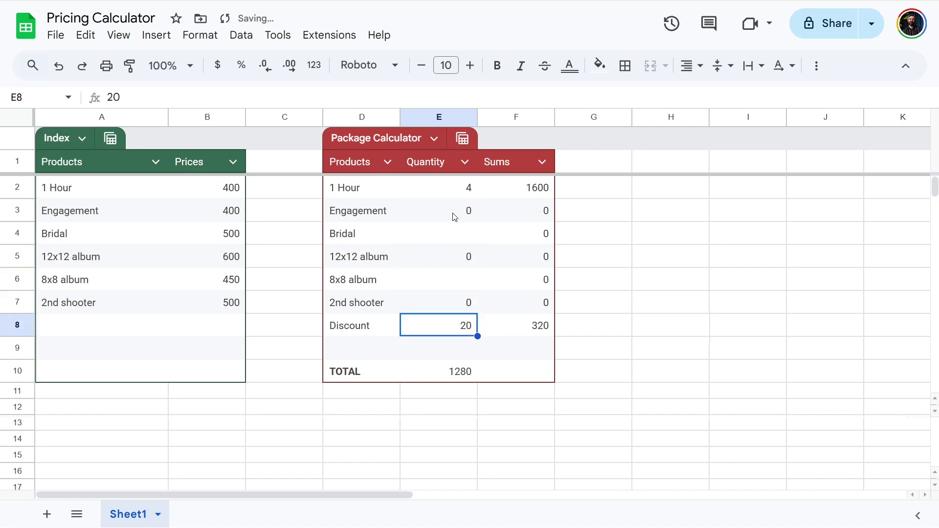
type("0")
key("Down")
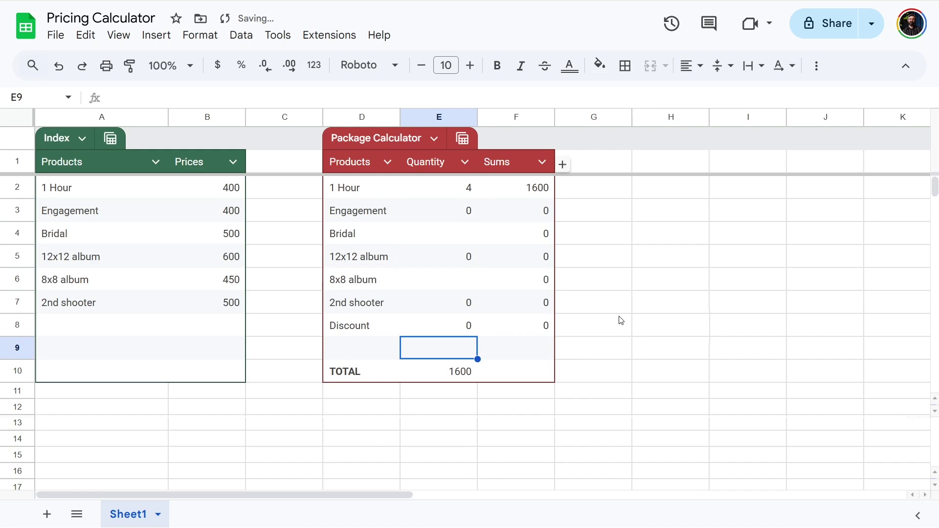
- Copy the Package Calculator contents D2:F10 and paste them as values only starting at D13
left_click(364, 191)
left_click_drag(364, 191, 529, 446)
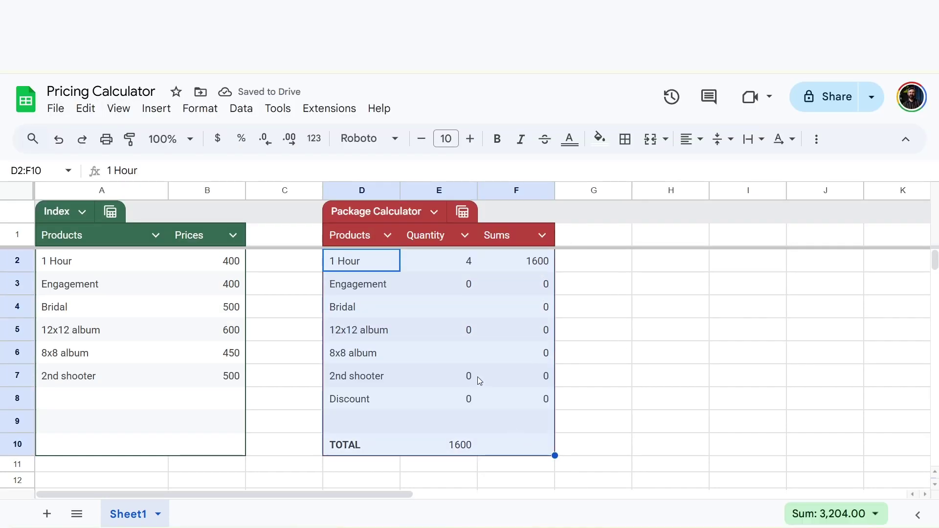
scroll(477, 387, "down", 1)
key("ctrl+minus")
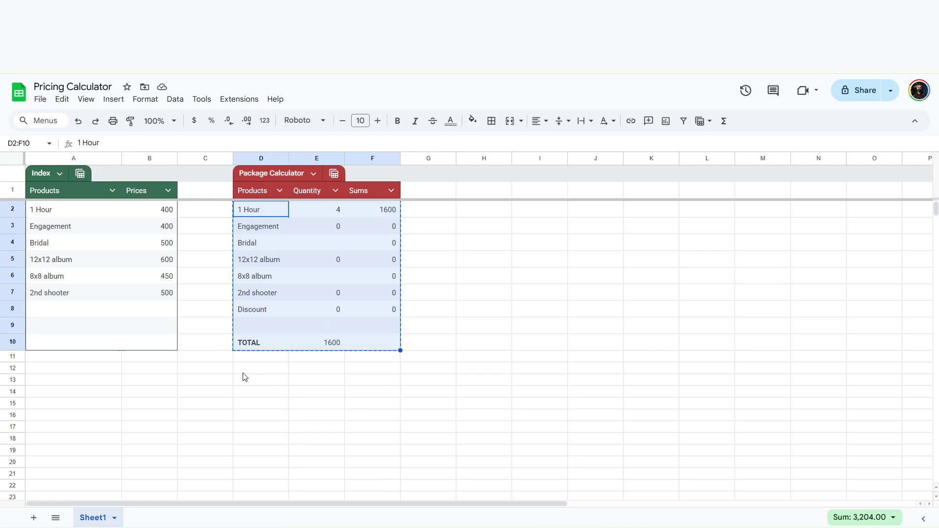
left_click(150, 383)
left_click(259, 388)
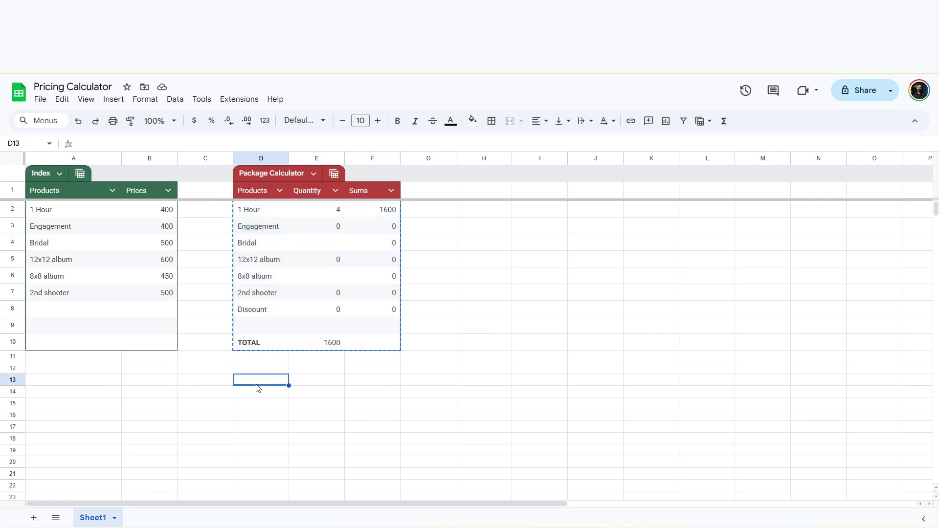
type("1 Hour\t4\t0 Engagement\t0\t0 Bridal\t\t0 12x12 album\t0\t0 8x8 album\t\t0 2nd shooter\t0\t0 Discount\t0\t0 \t\t TOTAL\t0")
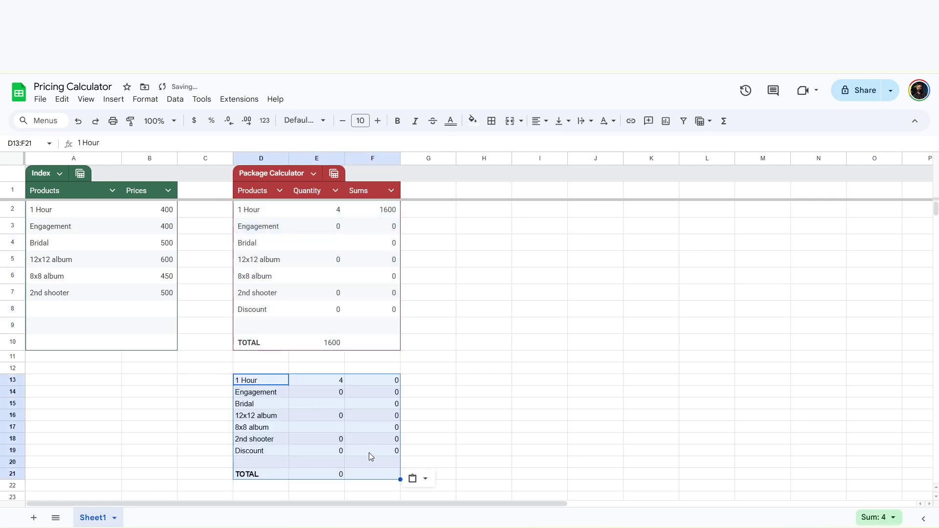
left_click(425, 480)
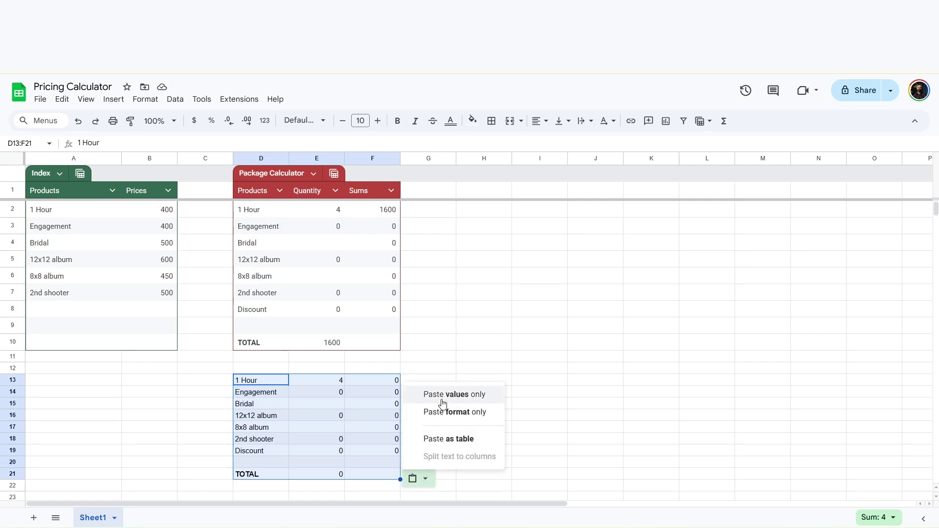
left_click(468, 403)
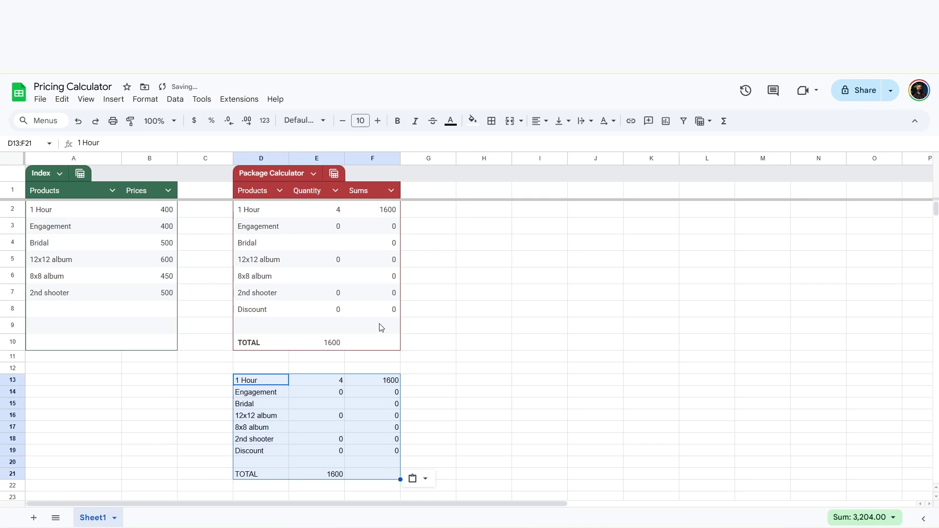
- Set the Package Calculator quantities to 6 for 1 Hour, 1 for Engagement and 10 for Discount
left_click(337, 215)
type("6")
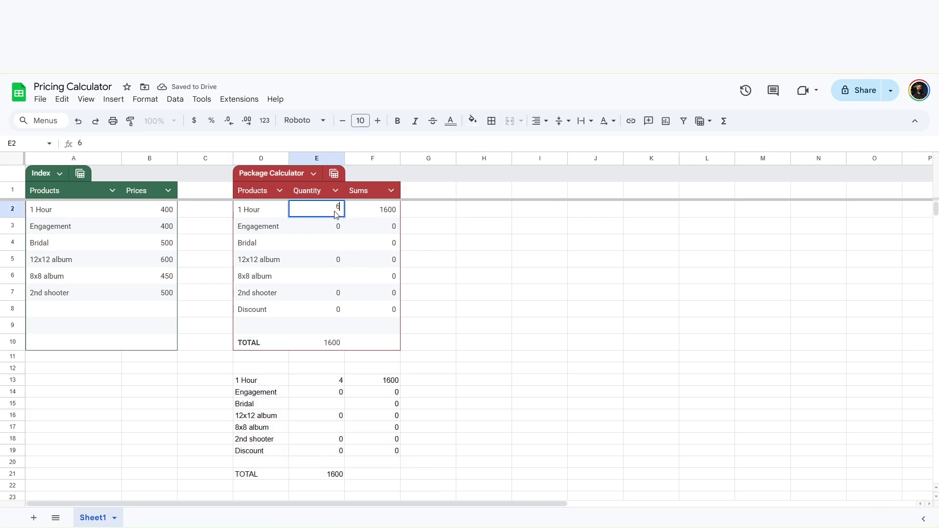
key("Return")
type("1")
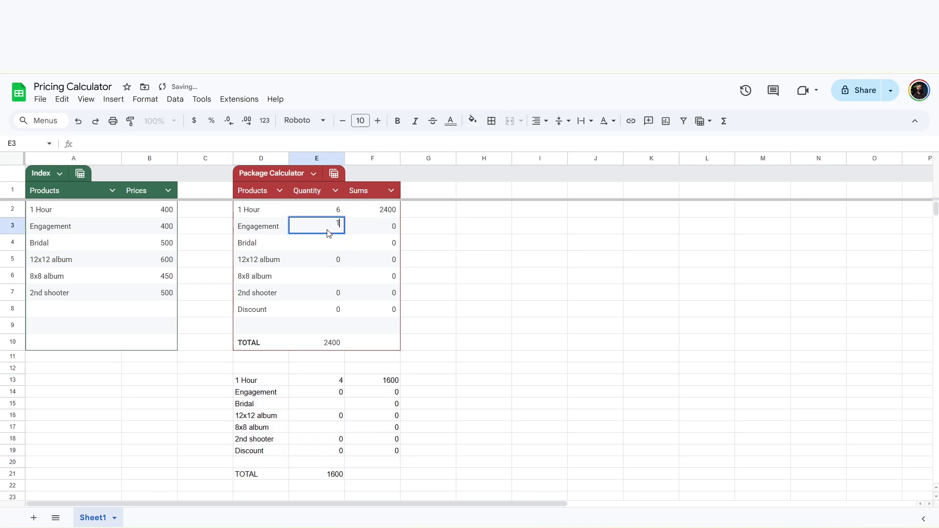
key("Return")
left_click(340, 289)
left_click(336, 307)
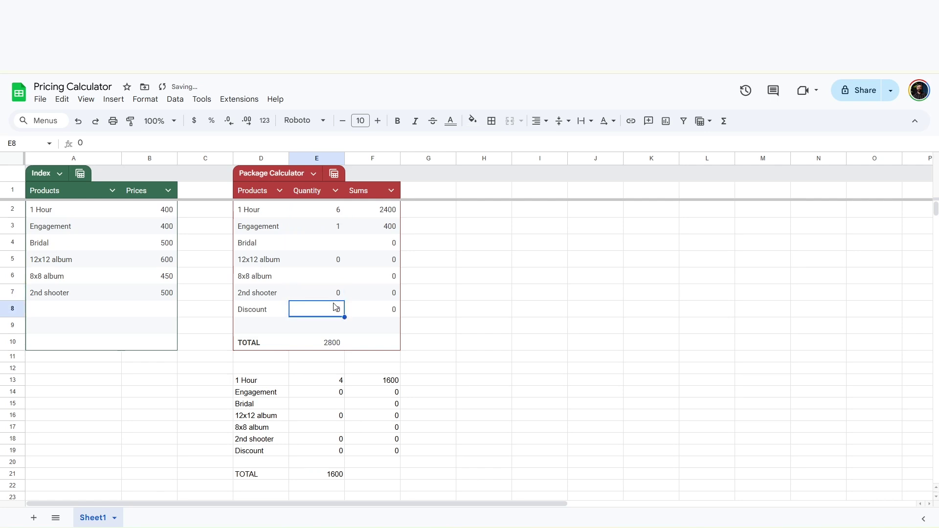
type("0")
key("Return")
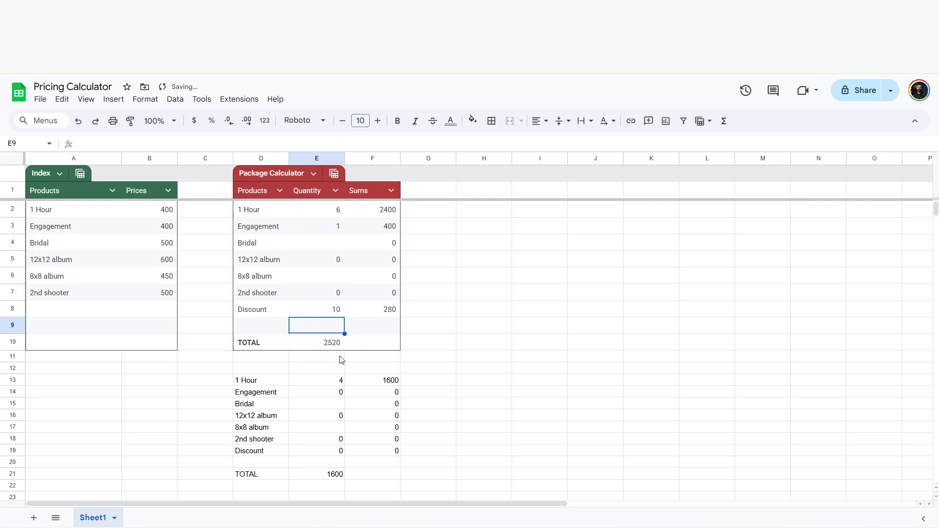
- Copy the updated package in D2:F10 and paste it as values only starting at H13
left_click_drag(255, 211, 384, 346)
key("ctrl+c")
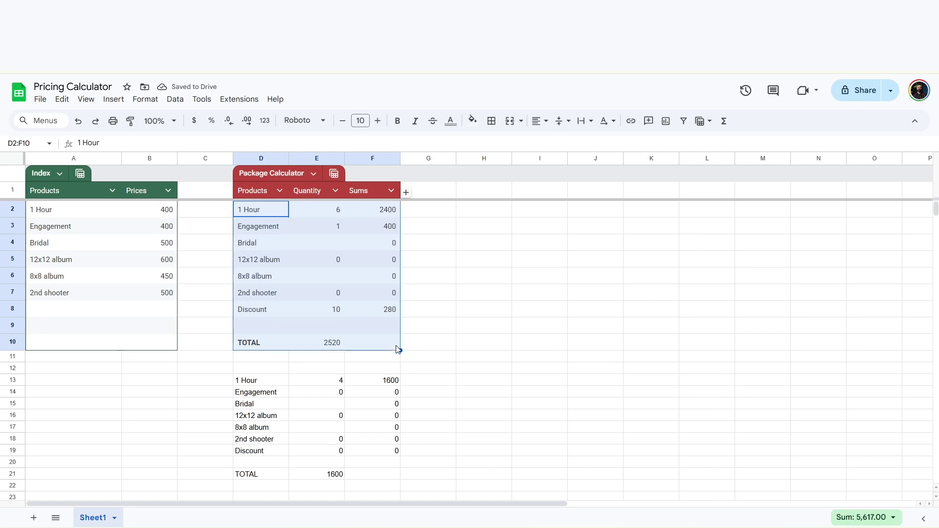
left_click(478, 384)
key("ctrl+v")
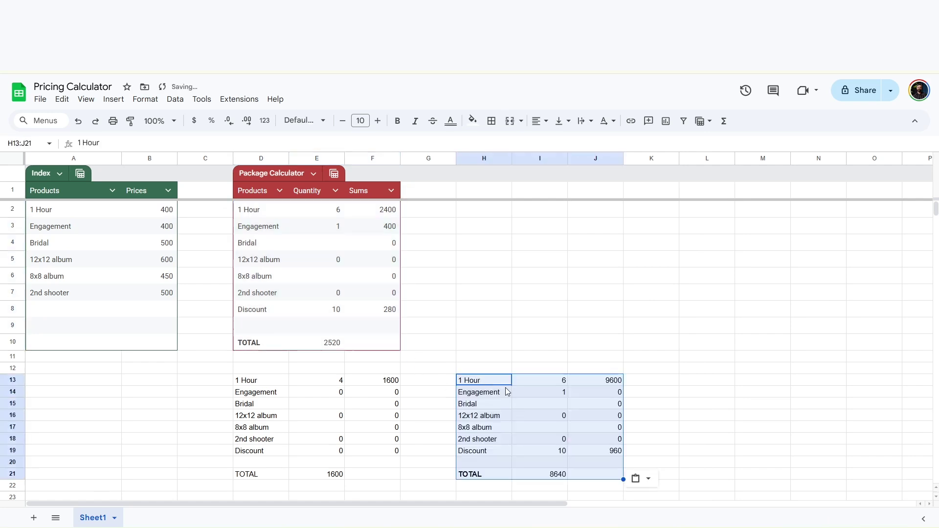
left_click(649, 479)
left_click(661, 395)
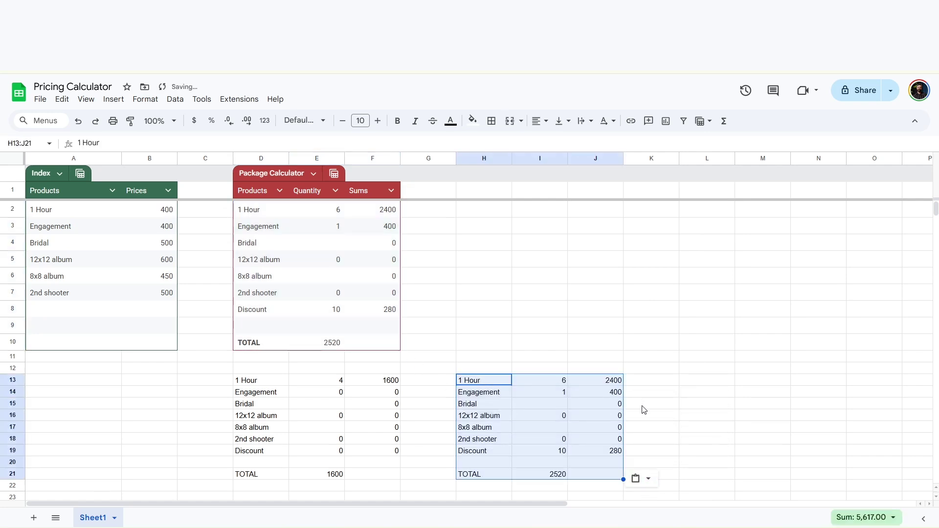
- Label the saved package copies SMALL in D12 and MEDIUM in H12
left_click(268, 369)
type("SM")
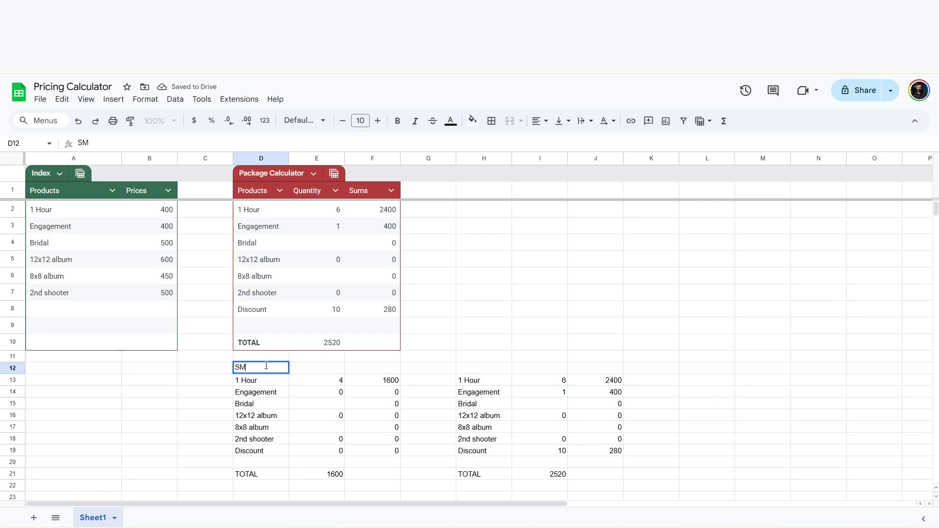
type("ALL")
left_click(469, 368)
type("<EDO")
key("BackSpace")
key("BackSpace")
key("BackSpace")
key("BackSpace")
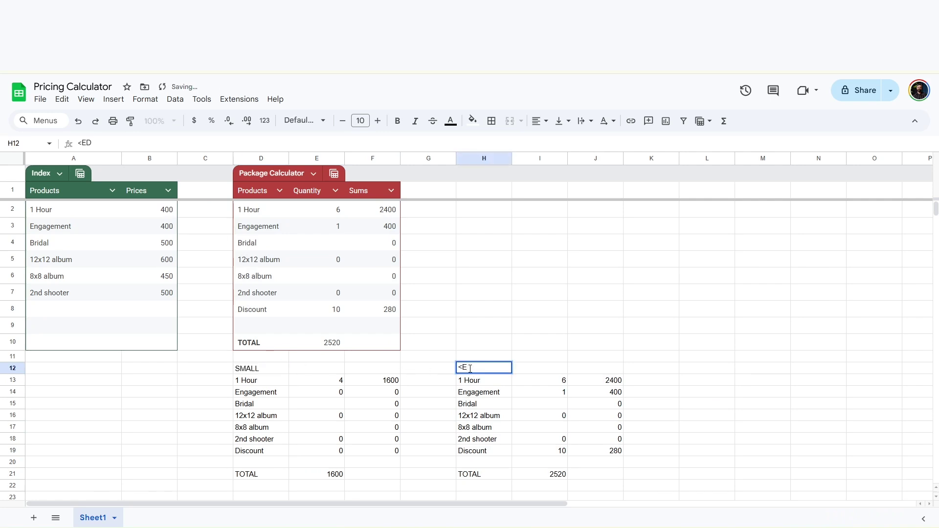
type("ME")
key("BackSpace")
type("EDIUM")
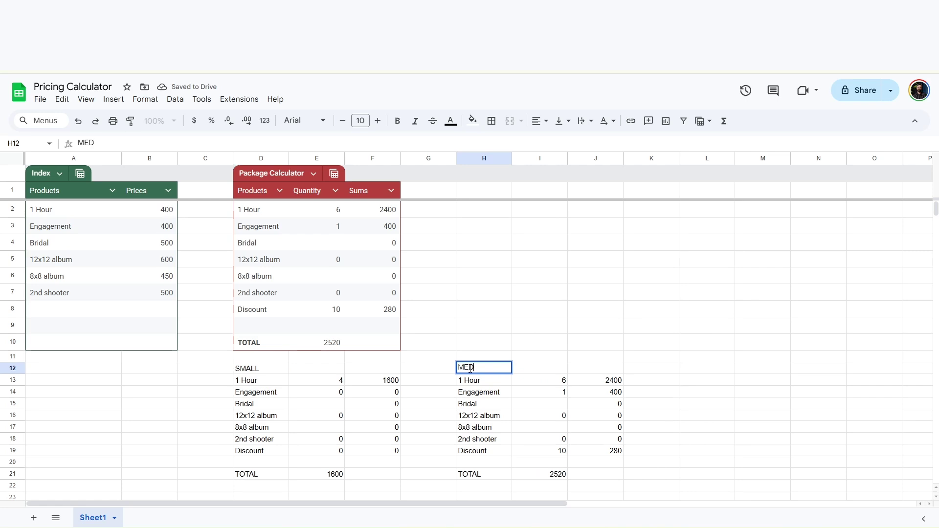
key("Return")
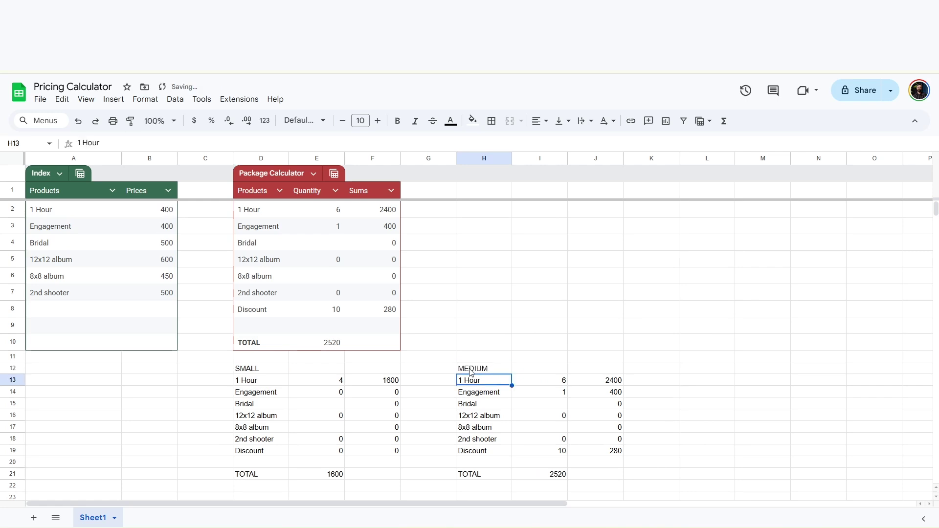
- Set the Package Calculator quantities to 8 for 1 Hour, 2 for 12x12 album, 1 for 2nd shooter and 20 for Discount
left_click(335, 211)
type("8")
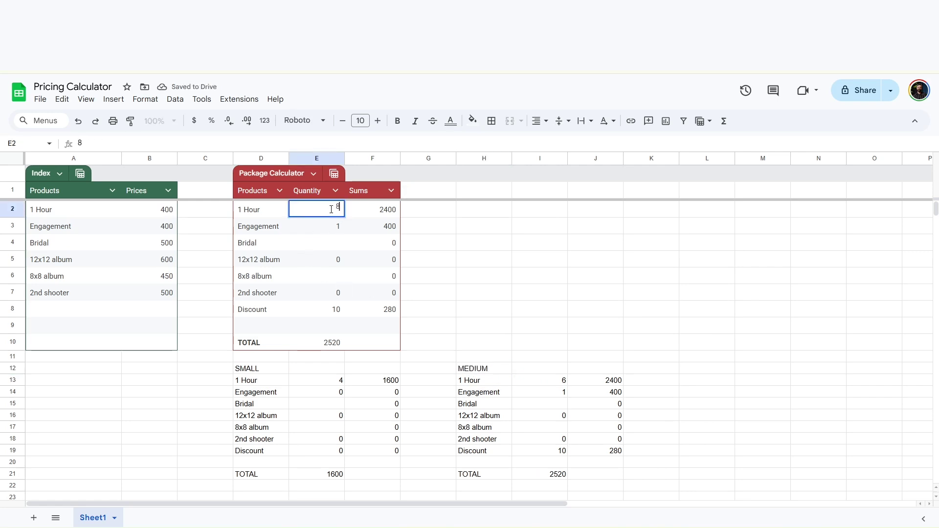
left_click(328, 267)
key("BackSpace")
type("1")
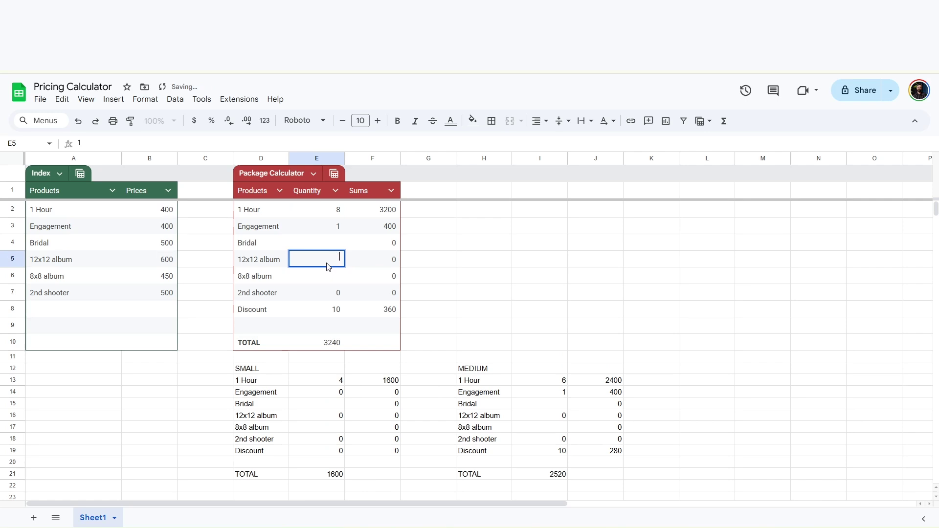
type("2")
key("Return")
left_click(330, 299)
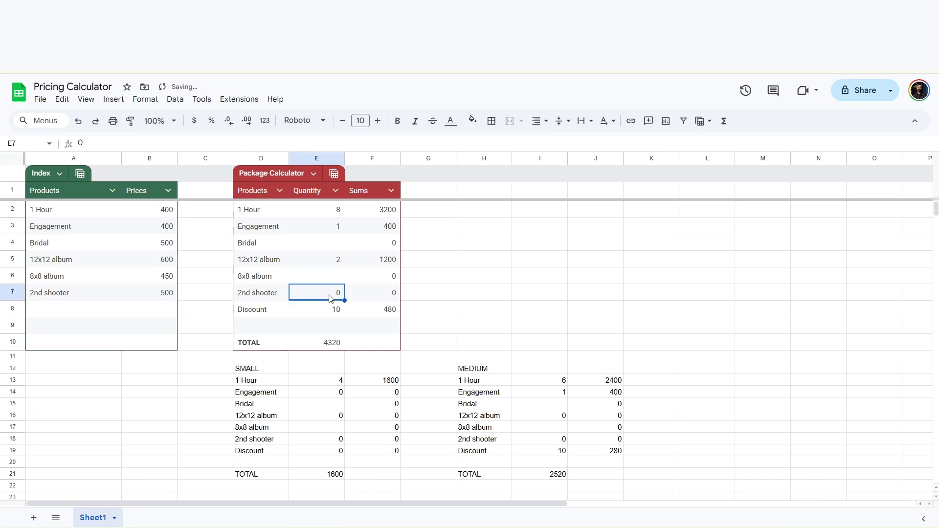
type("1")
key("Return")
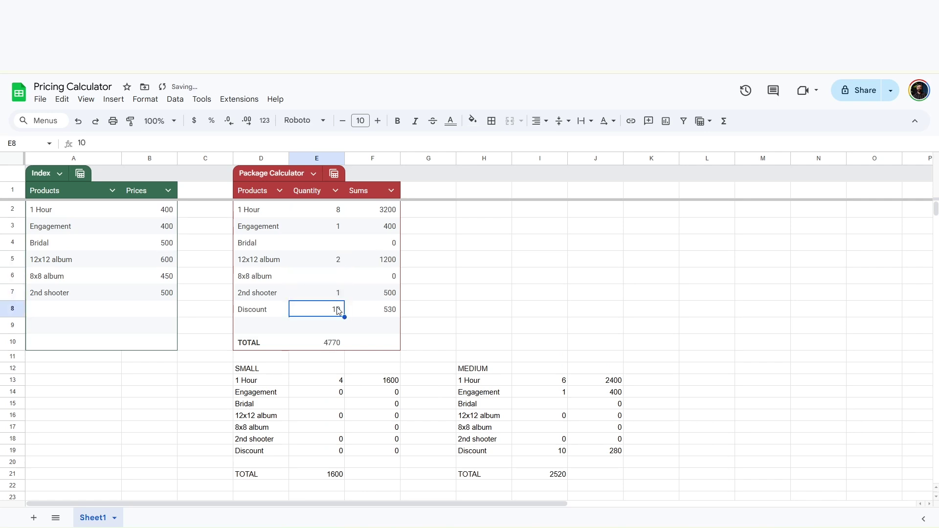
type("20")
key("Return")
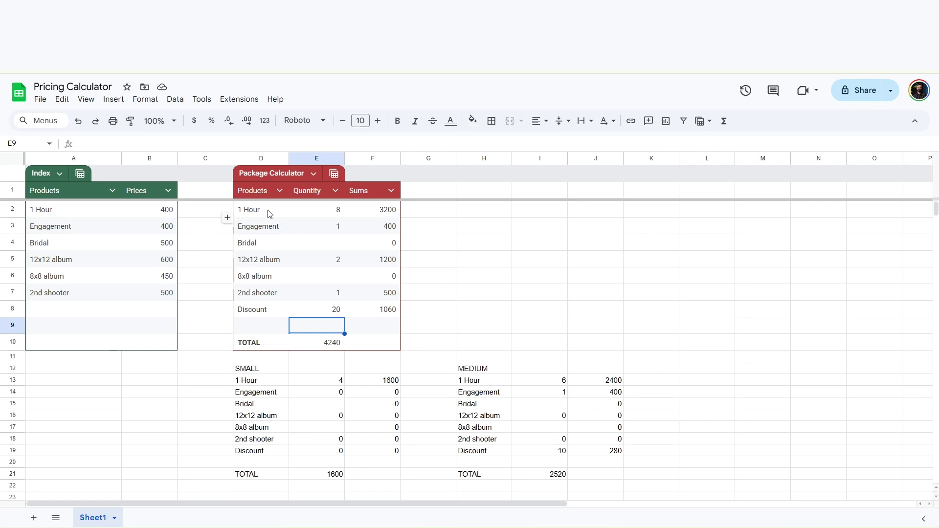
- Copy the updated Package Calculator contents in D2:F10
left_click_drag(249, 211, 372, 338)
key("ctrl+c")
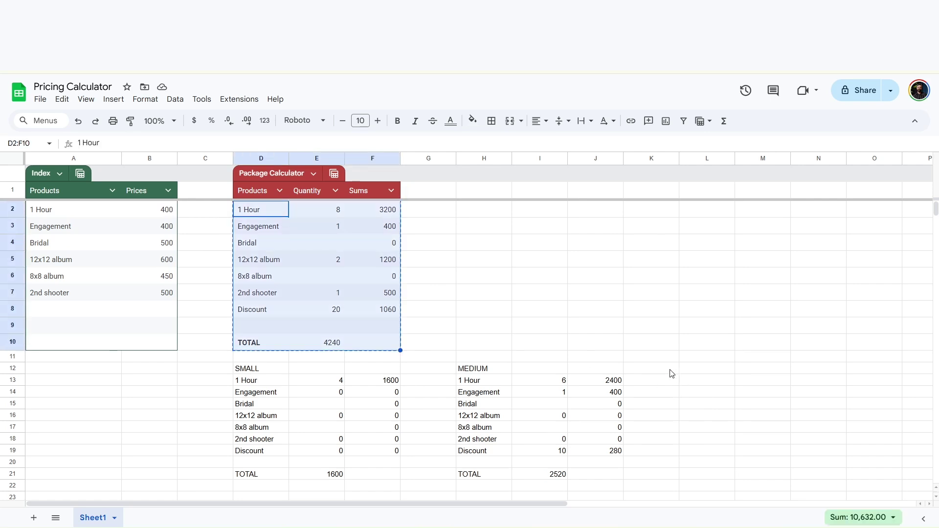
left_click(692, 371)
key("ctrl+v")
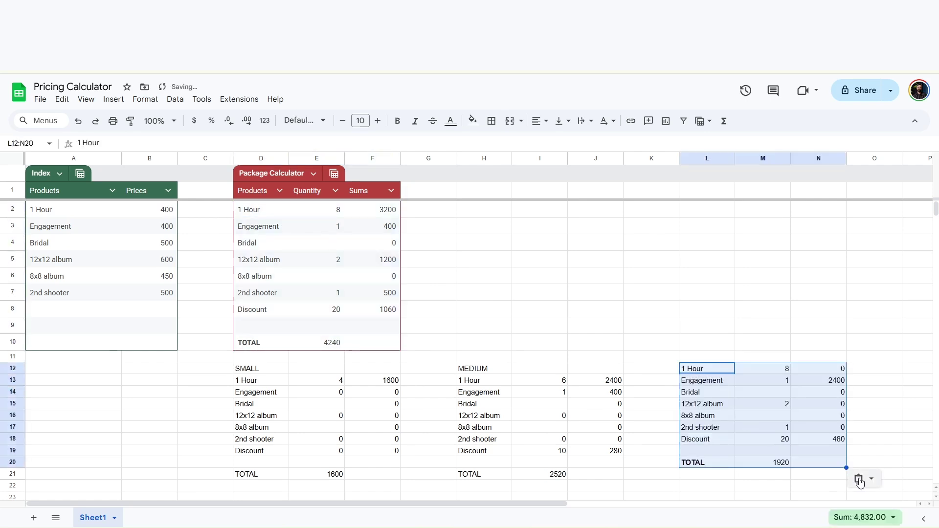
left_click(860, 479)
left_click(854, 395)
left_click(714, 367)
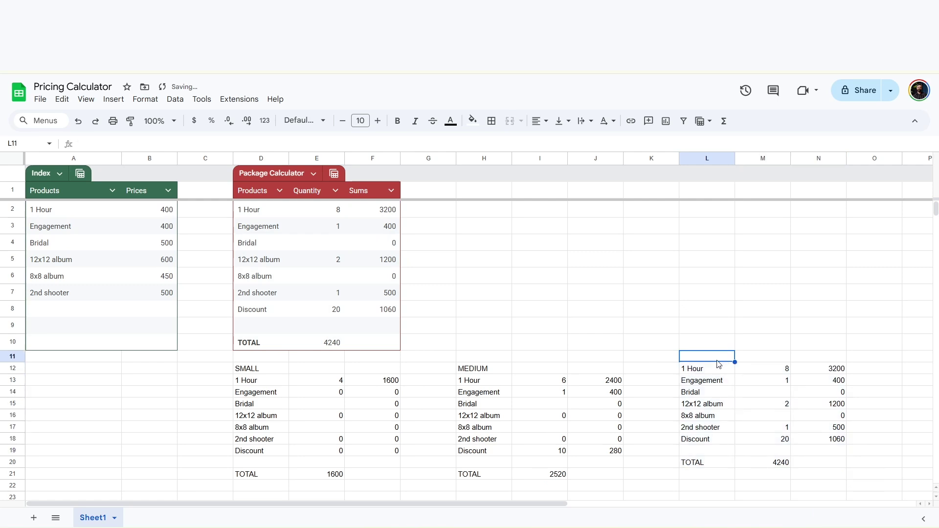
key("ctrl+z")
key("ctrl+z")
- Paste the copied package as values only starting at L13 and label it LARGE in L12
left_click(708, 382)
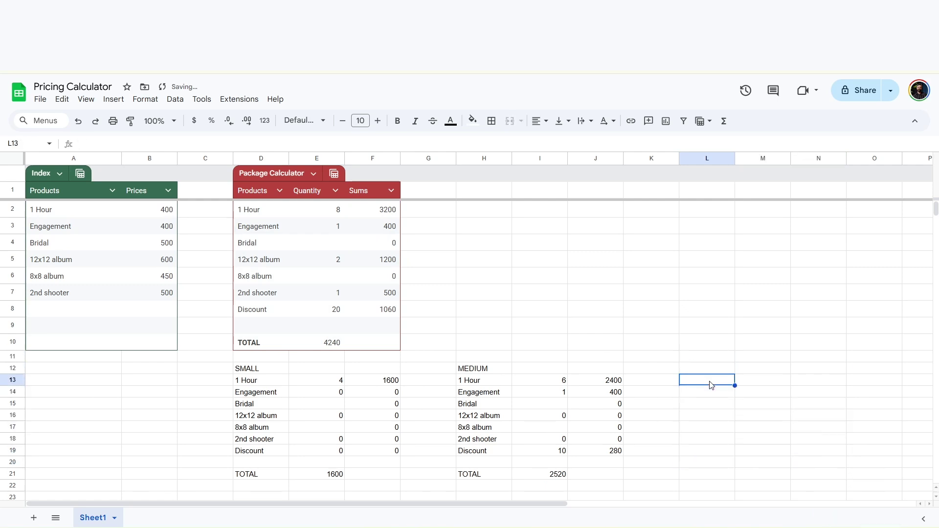
key("ctrl+v")
left_click(868, 478)
left_click(842, 392)
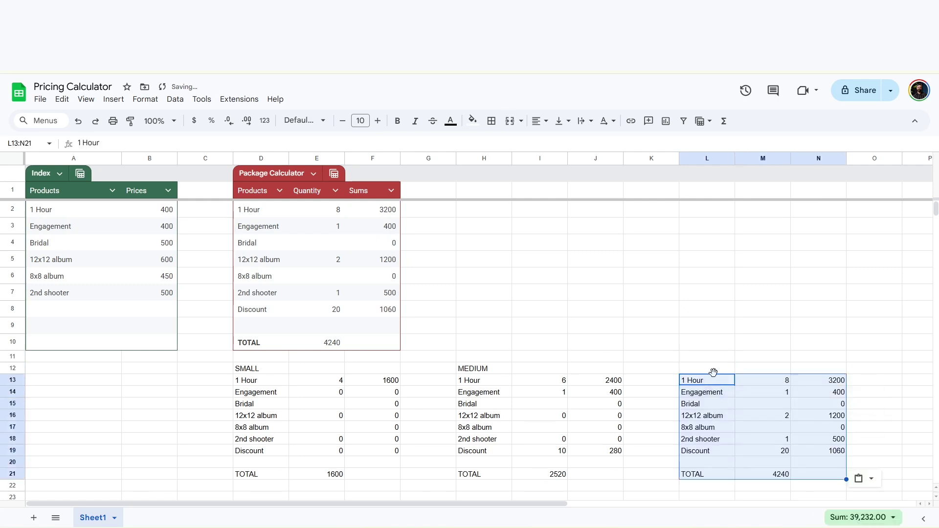
left_click(709, 372)
type("LARGE")
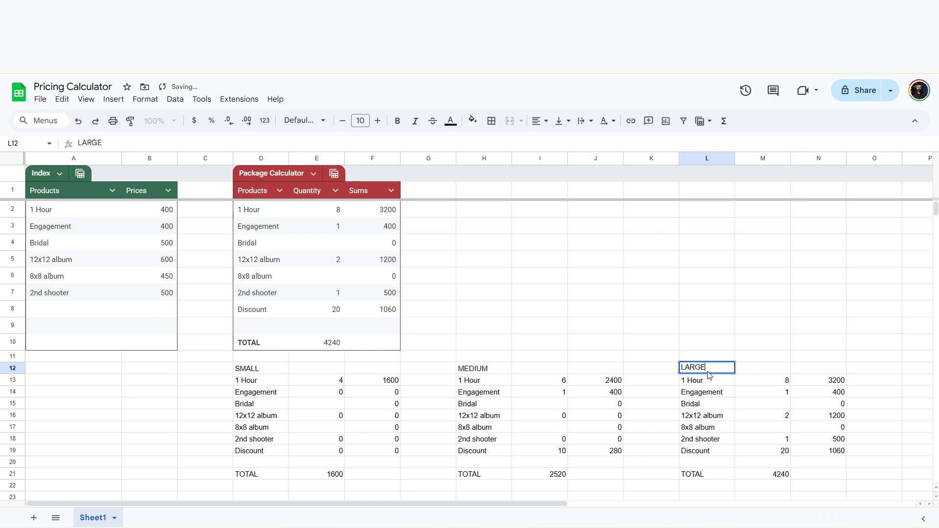
key("Return")
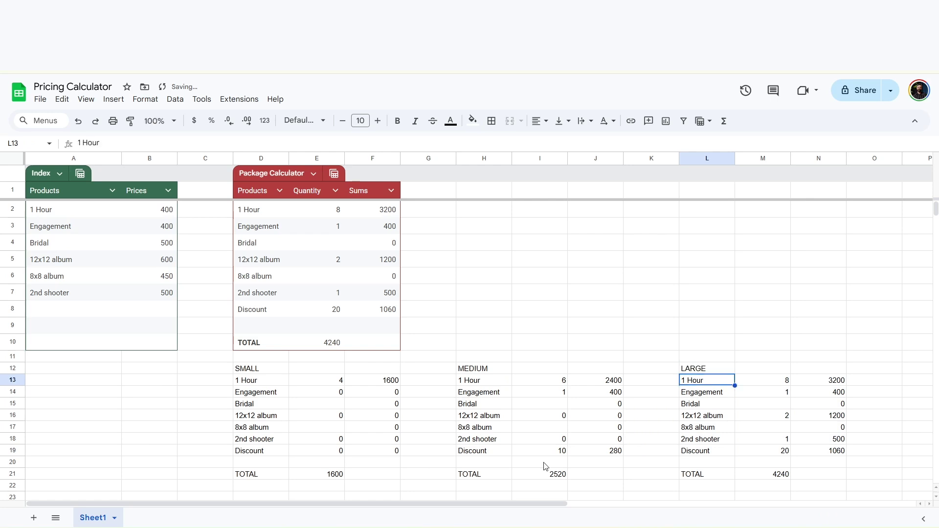
left_click(266, 476)
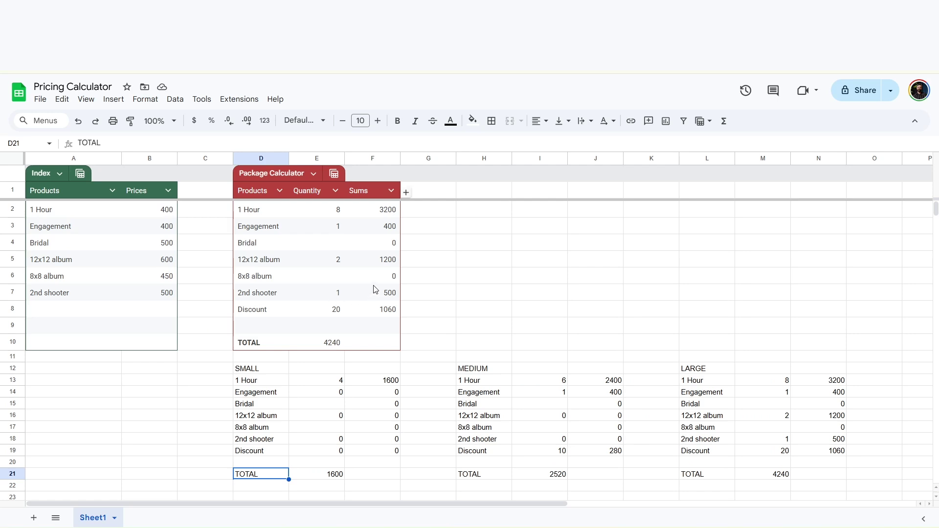
left_click(385, 309)
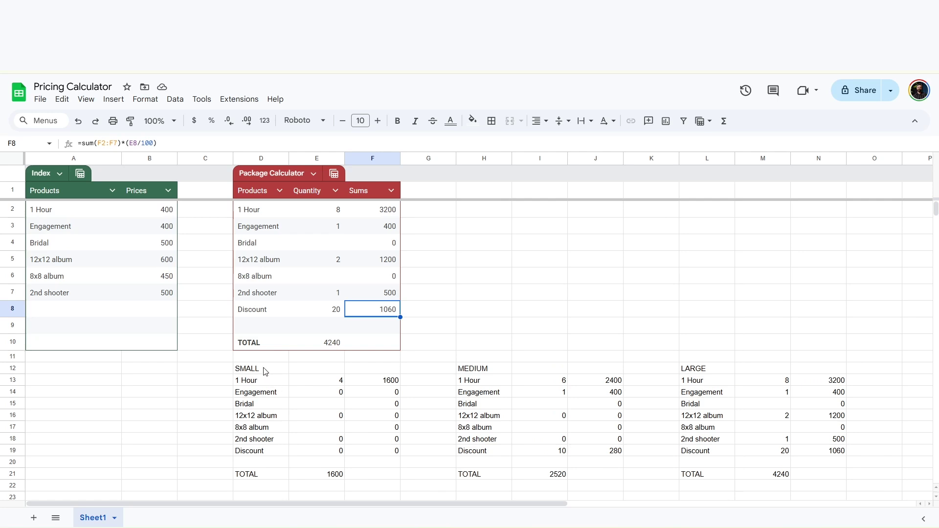
left_click_drag(263, 372, 379, 484)
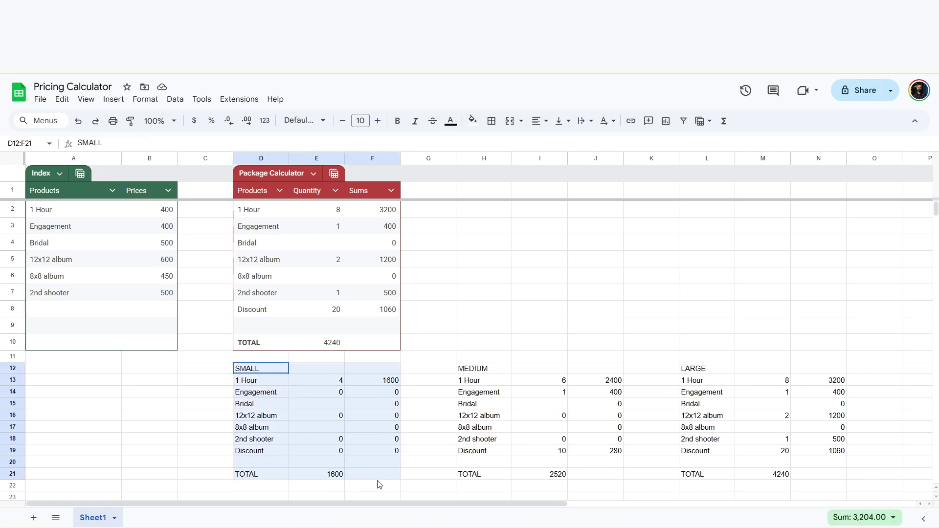
left_click(429, 361)
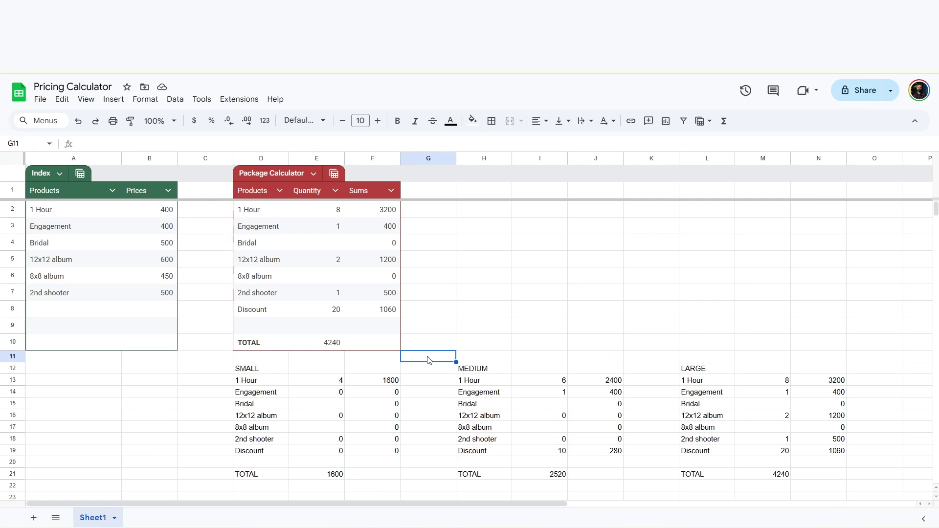